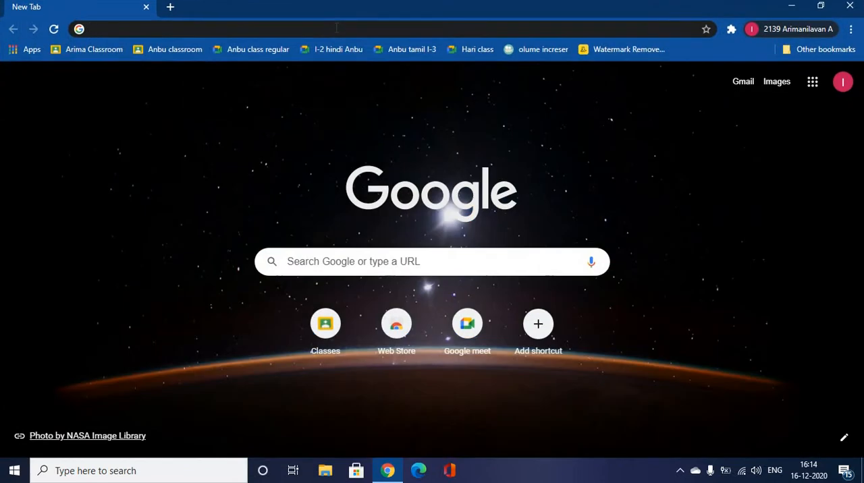
Open the Google Forms site at forms.google.com
click(336, 28)
text(fo)
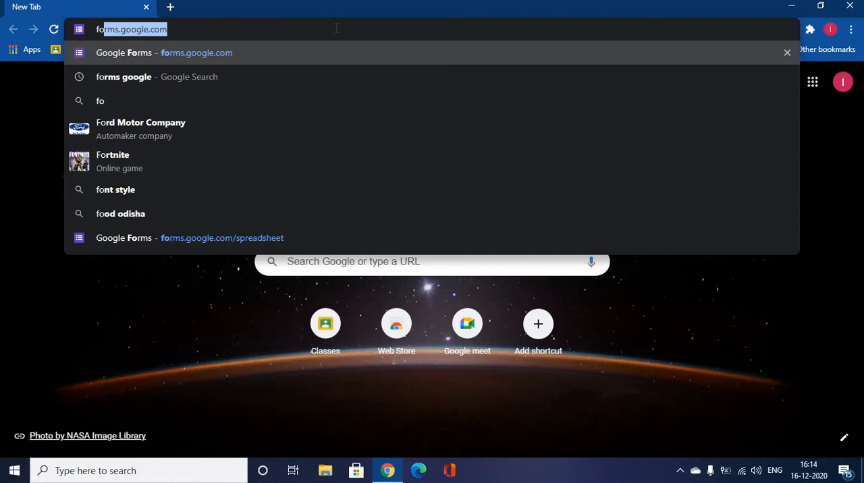
key(Return)
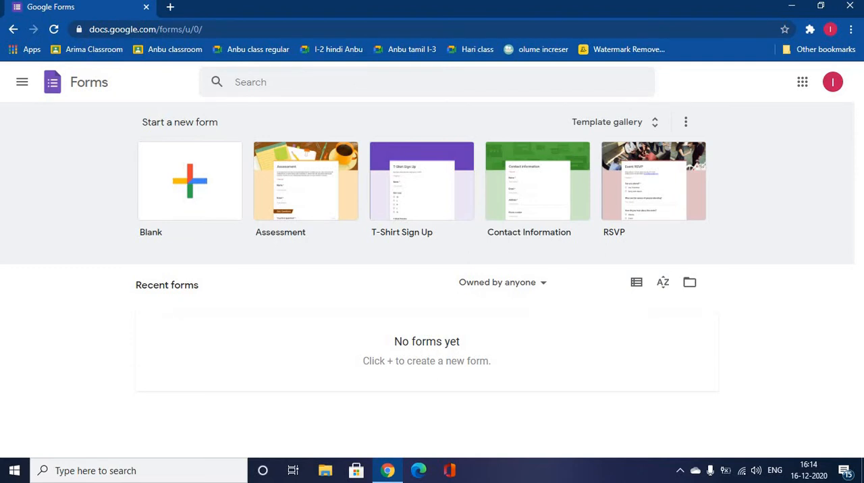
click(203, 29)
click(85, 164)
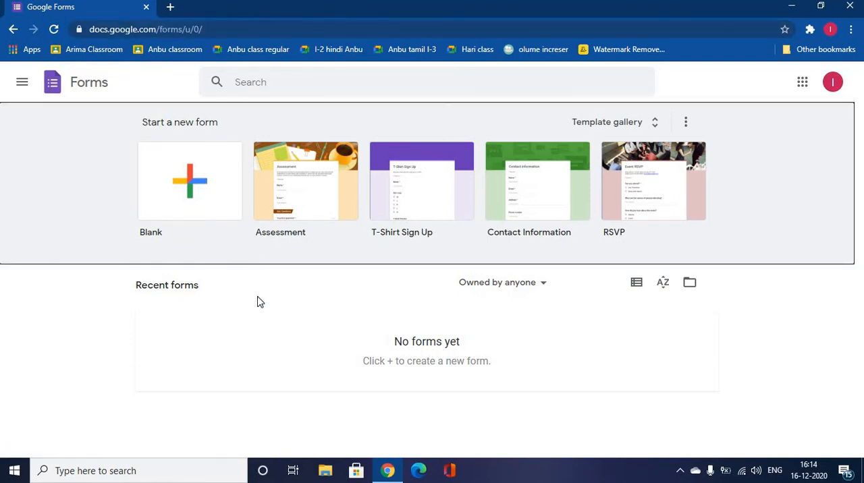
click(263, 333)
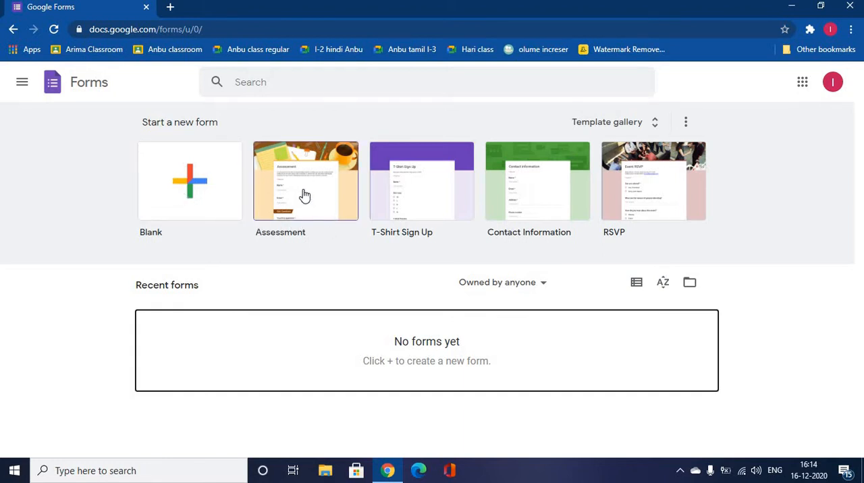
Browse the Personal and Work form templates in the full template gallery, and return to the forms overview
click(659, 121)
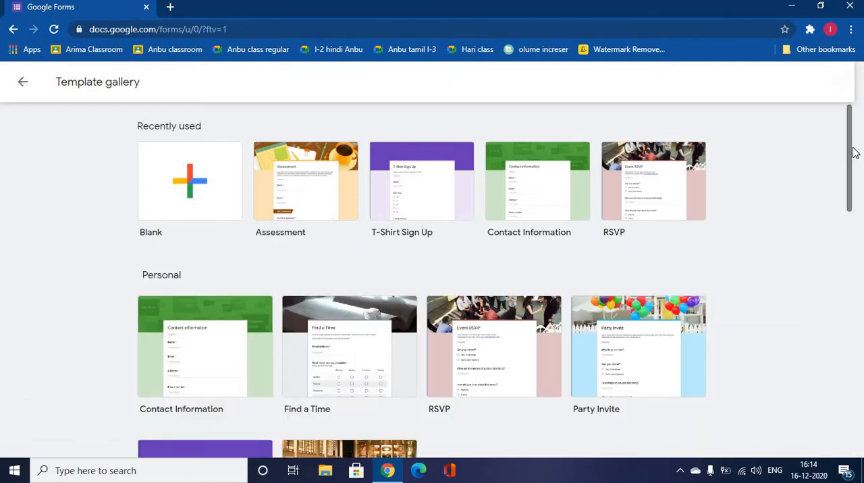
drag(854, 152, 856, 192)
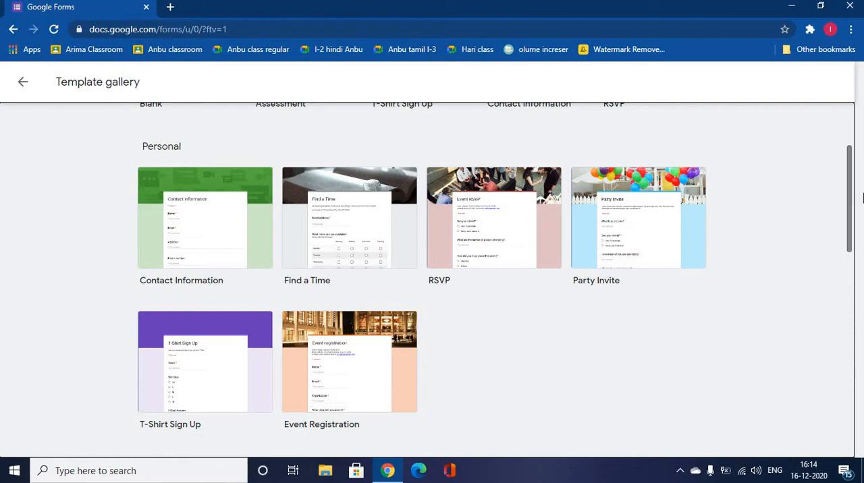
drag(844, 183, 849, 287)
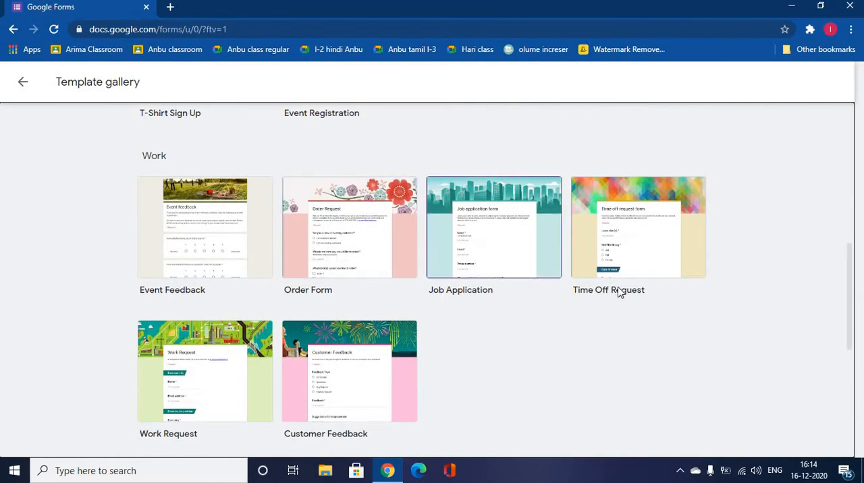
click(24, 82)
Reset the page zoom to 100% and create a new blank form
key(ctrl+plus)
key(ctrl+minus)
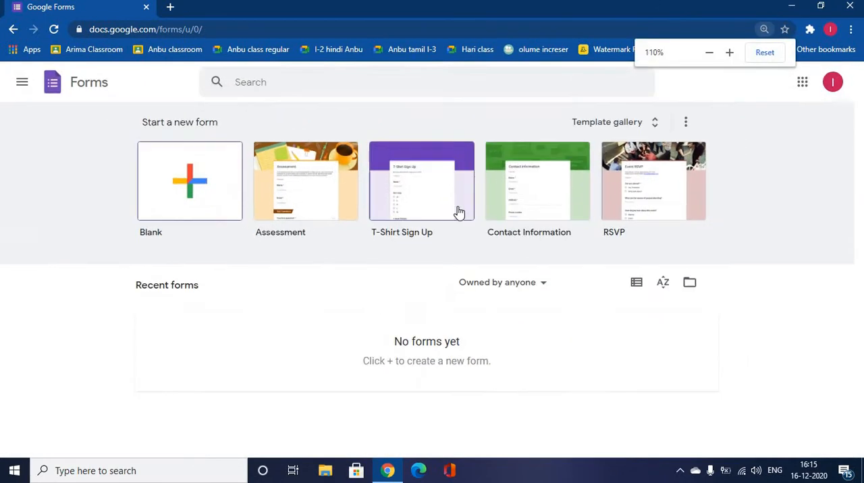
click(765, 52)
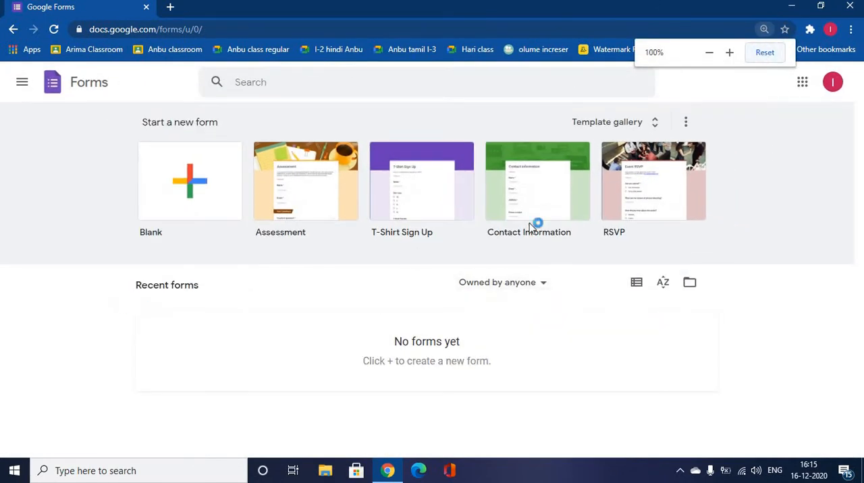
click(199, 206)
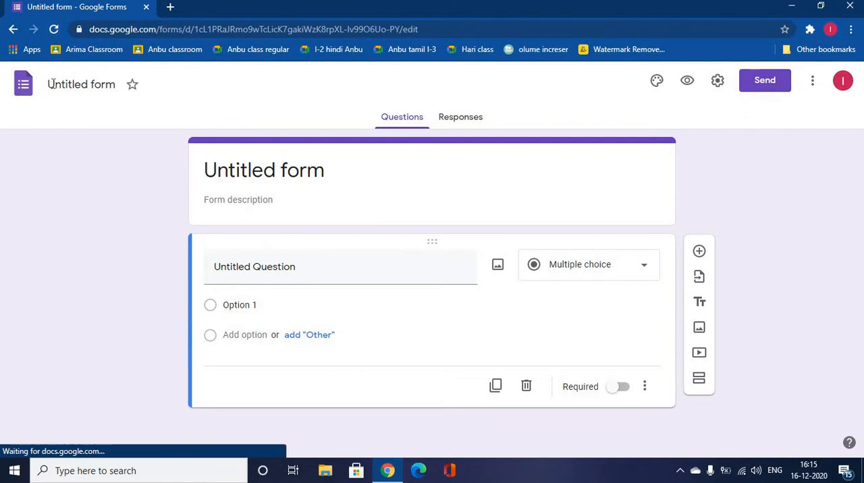
click(66, 81)
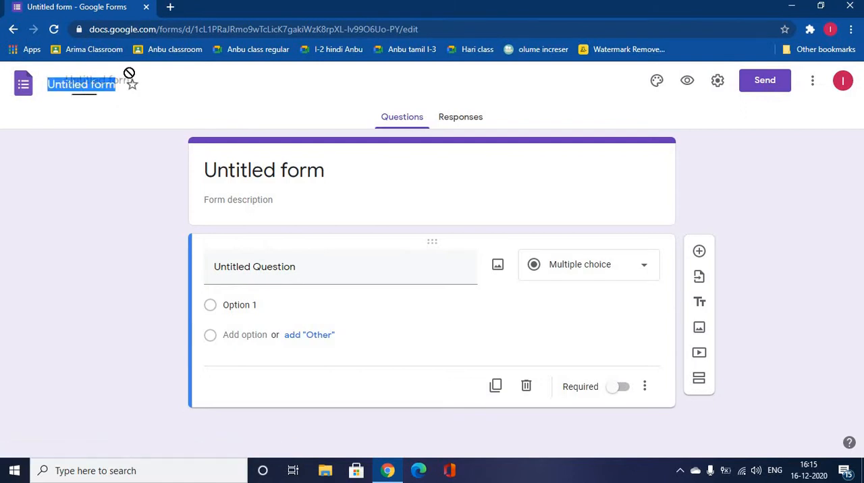
click(237, 200)
click(275, 263)
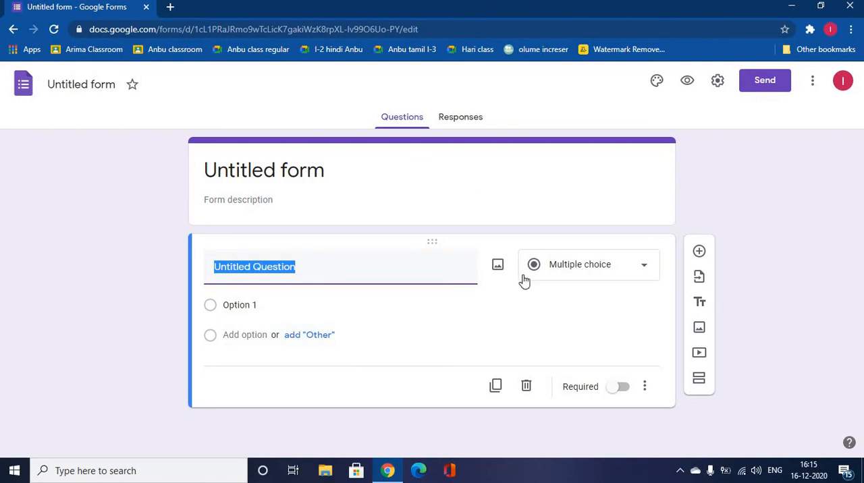
click(215, 160)
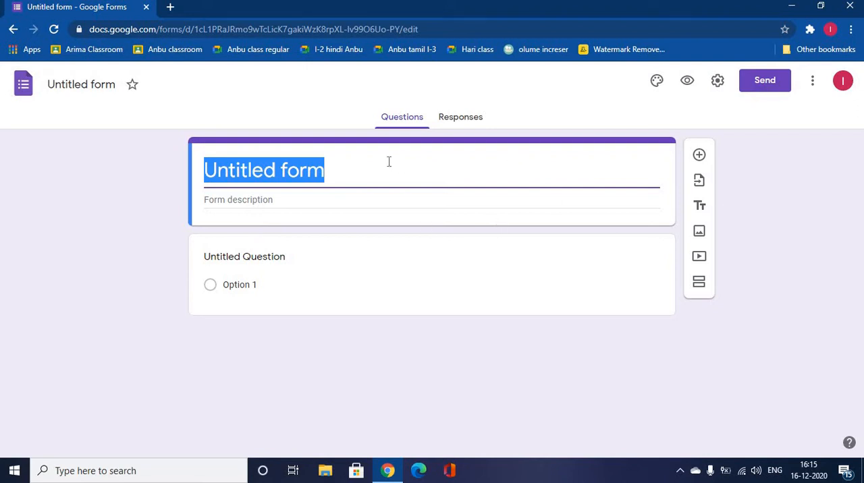
click(119, 305)
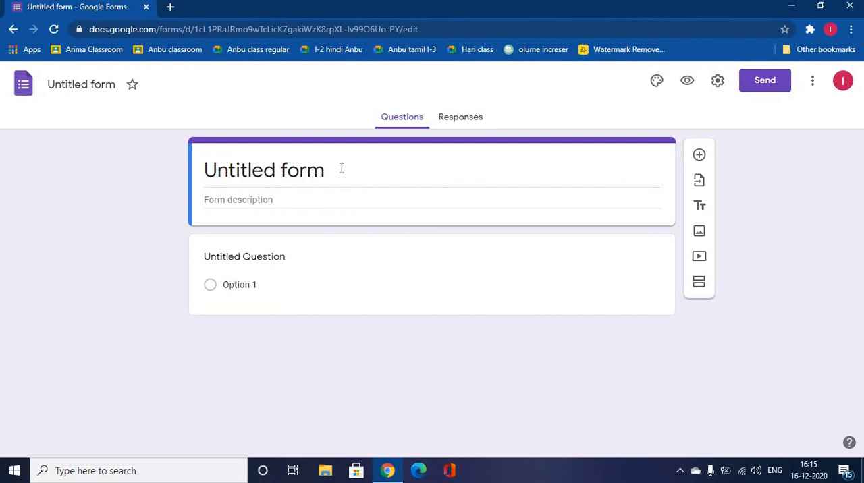
Replace the form's heading with the title "Space Quiz"
click(254, 178)
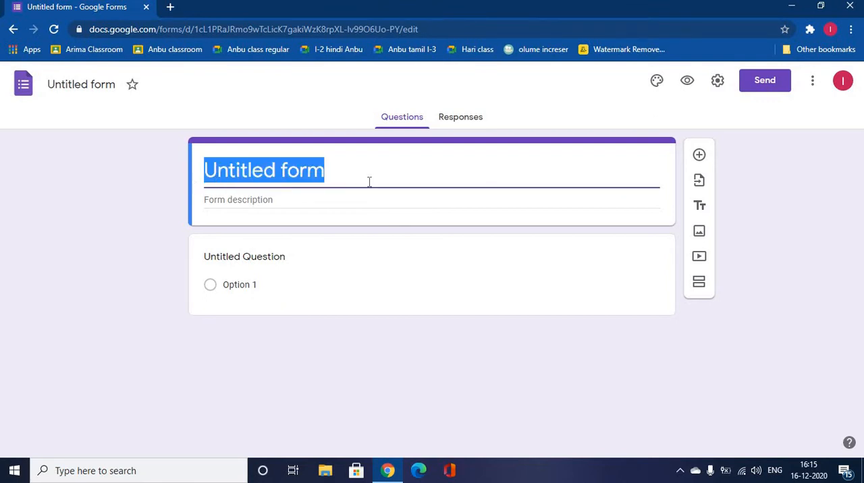
key(BackSpace)
text(S)
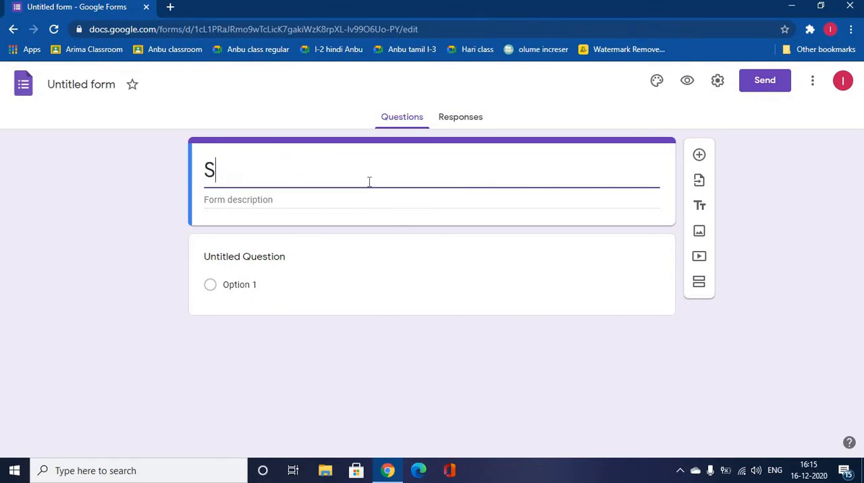
text(pace )
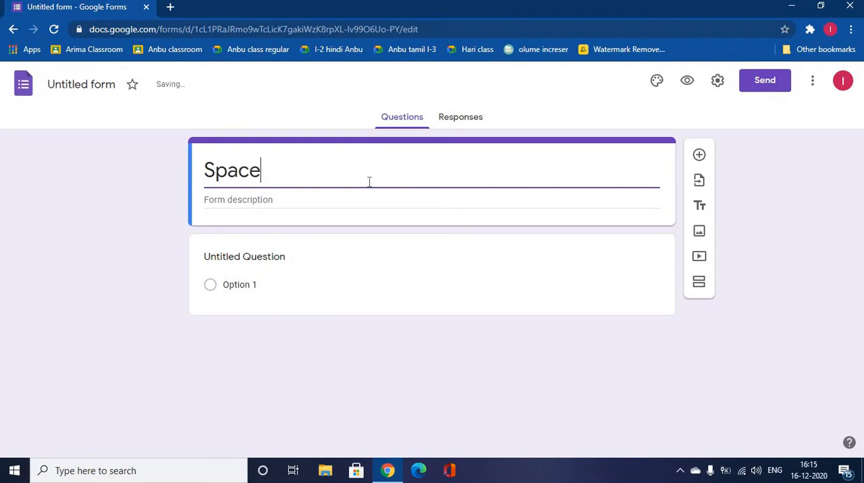
text(QUi)
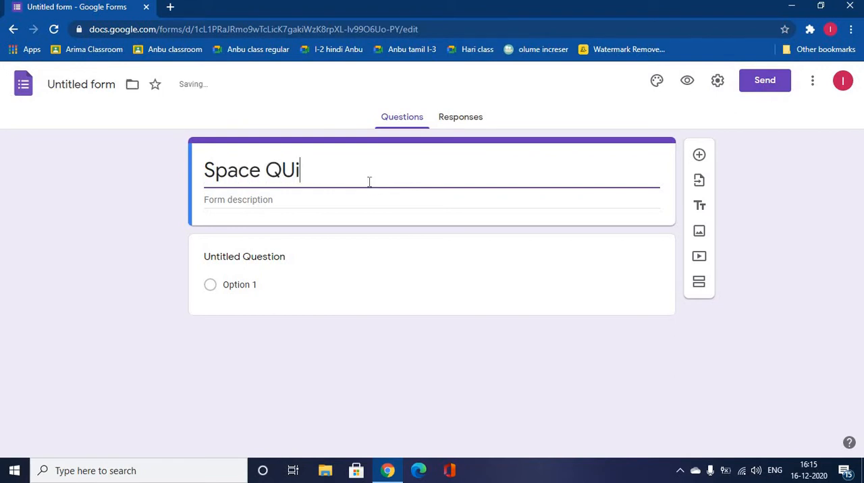
text(xz)
key(BackSpace)
key(BackSpace)
key(BackSpace)
text(uiz)
Enter "All the Best." as the form description below the title
click(330, 200)
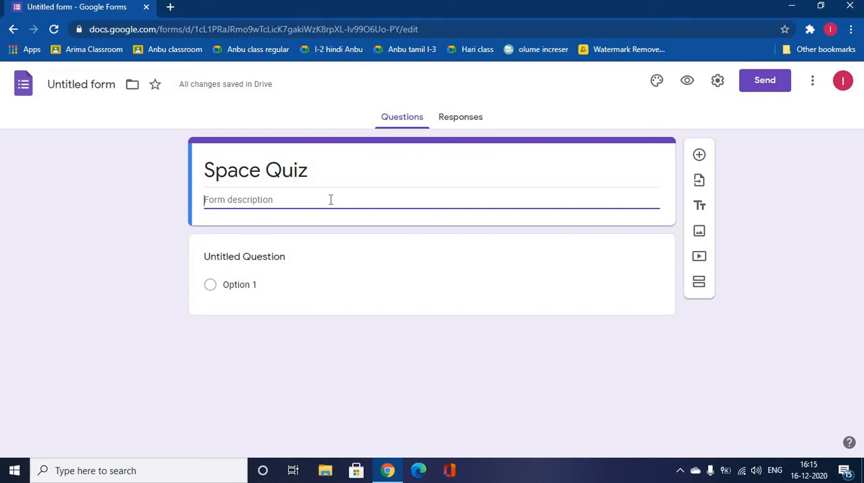
text(All th)
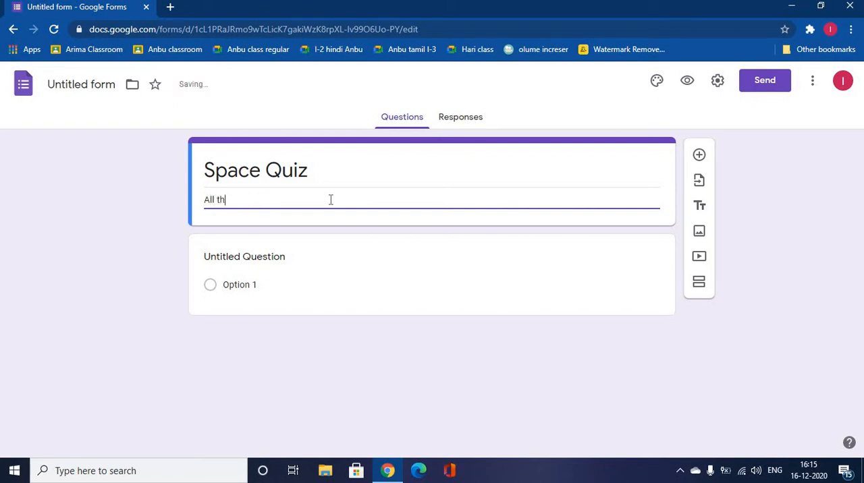
text(e Best.)
Replace the first question's placeholder text with "What is the largest planet?"
click(290, 257)
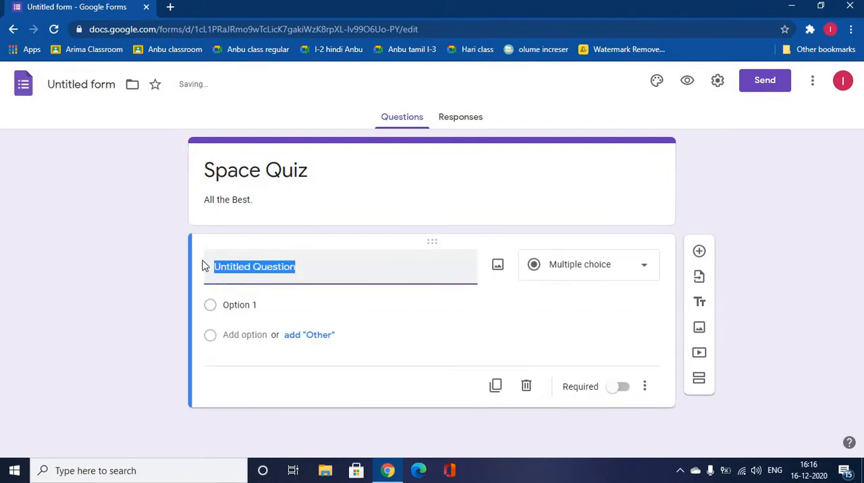
click(107, 286)
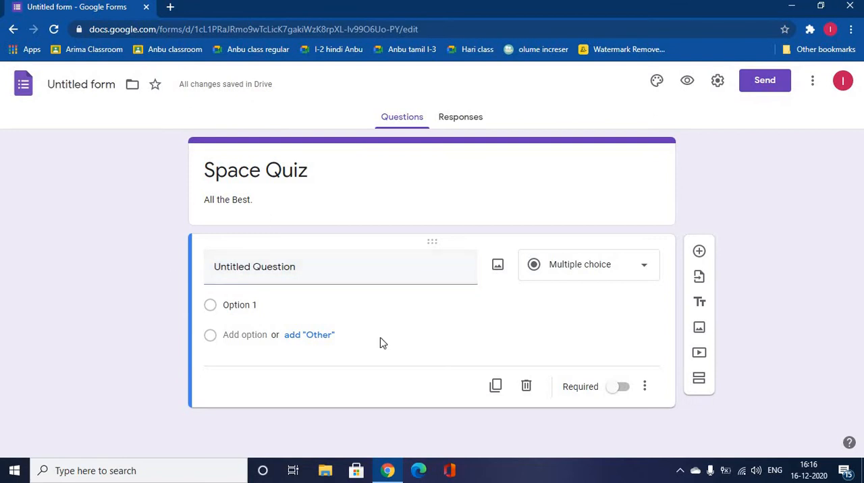
click(314, 266)
key(BackSpace)
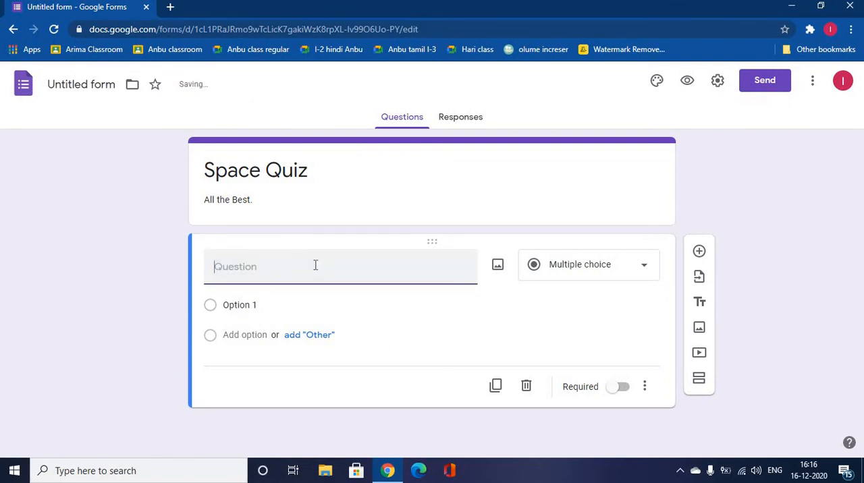
text(What)
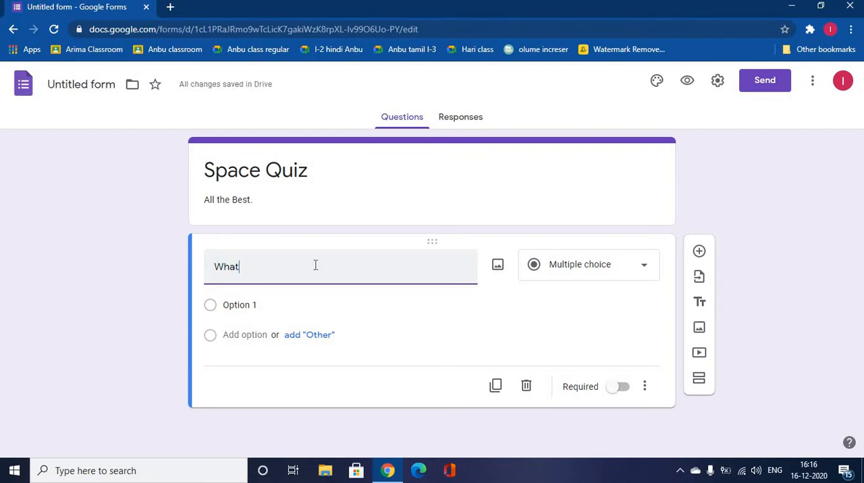
text( is the lar)
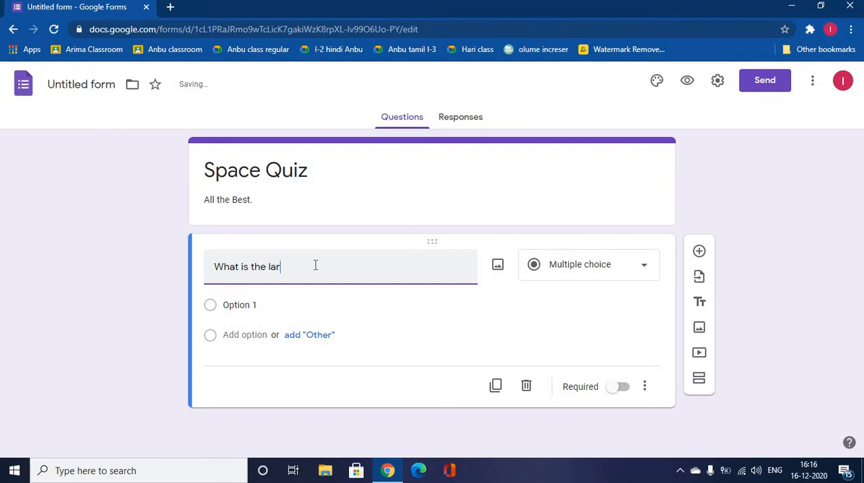
text(gest)
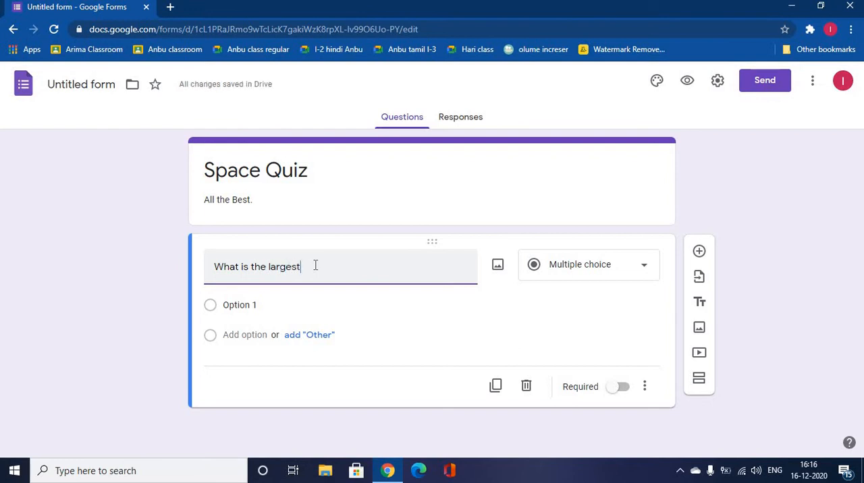
text( planet?)
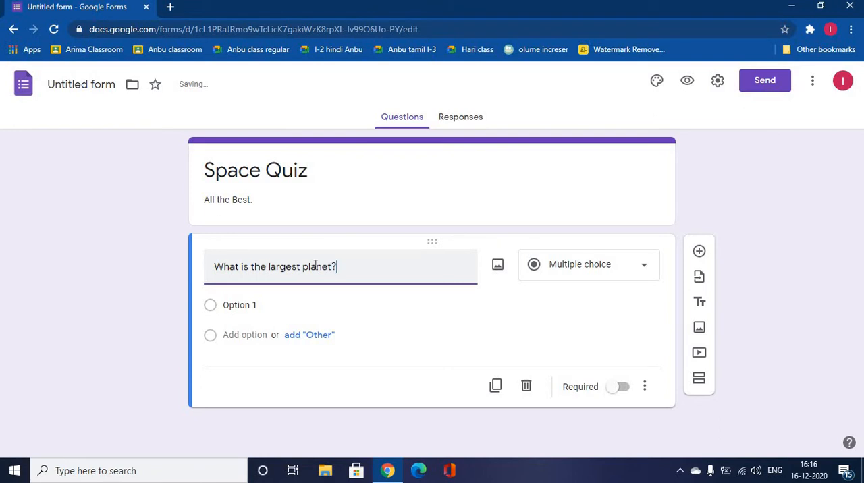
Try the Short answer type and the Paragraph type on the largest-planet question
click(644, 274)
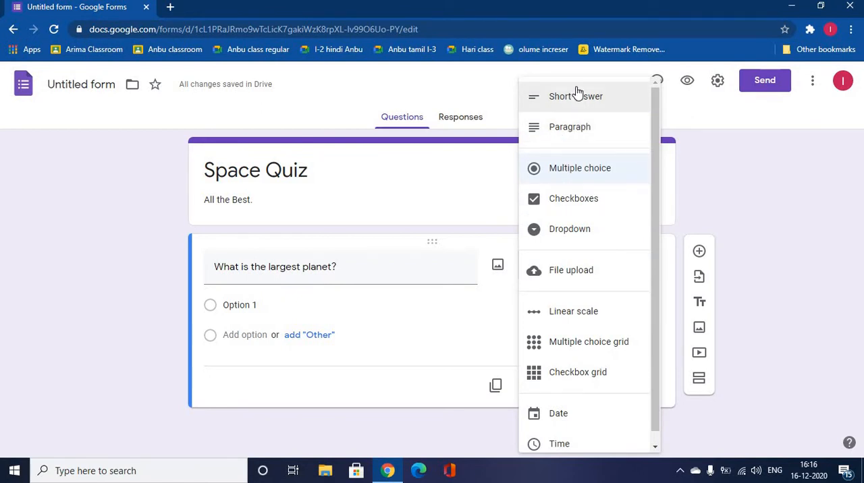
click(578, 96)
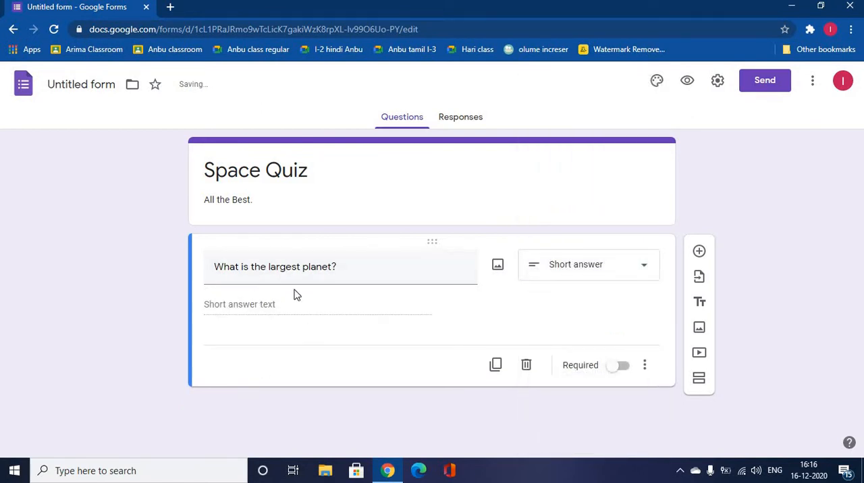
click(645, 261)
click(610, 133)
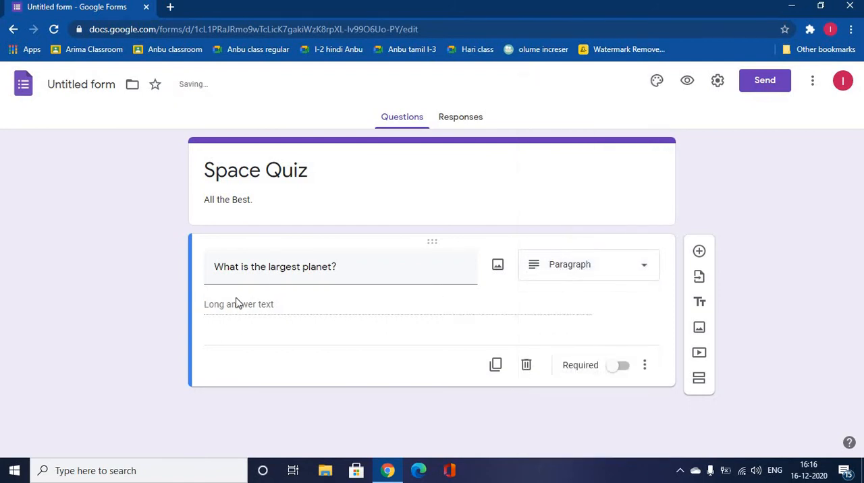
Try the Multiple choice type and the Checkboxes type on the largest-planet question
click(652, 267)
click(599, 168)
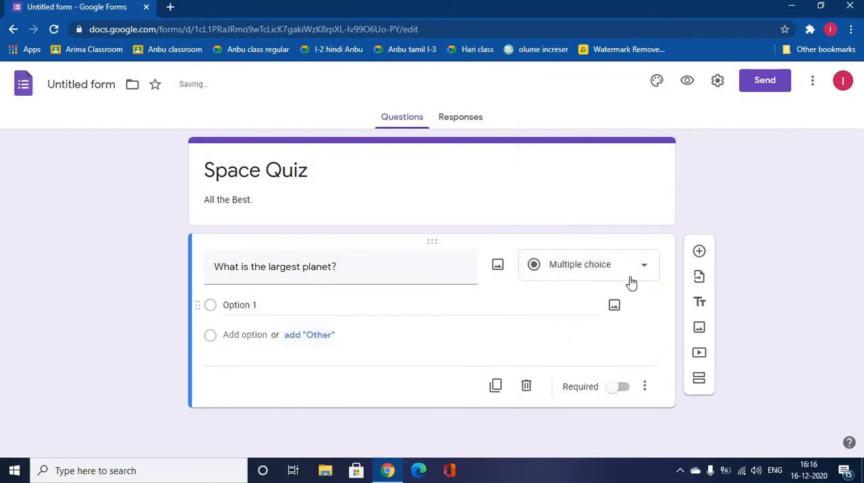
click(650, 263)
click(599, 199)
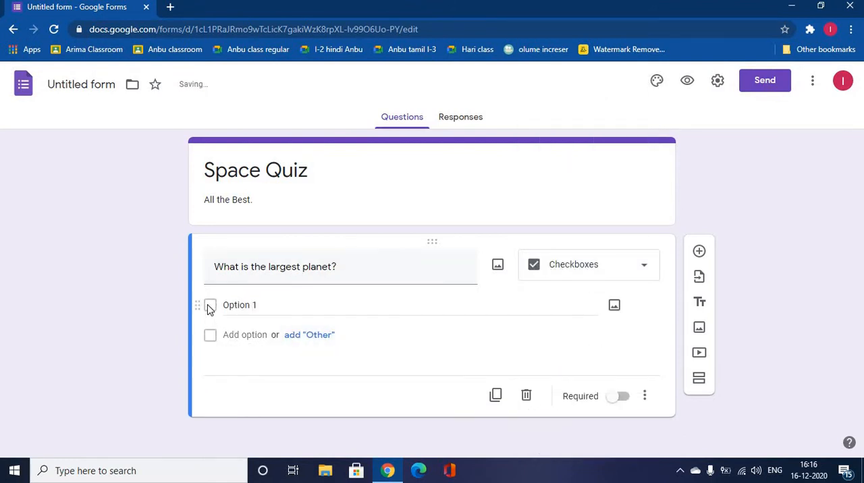
Try the Dropdown type on the largest-planet question and set the question back to Multiple choice
click(646, 270)
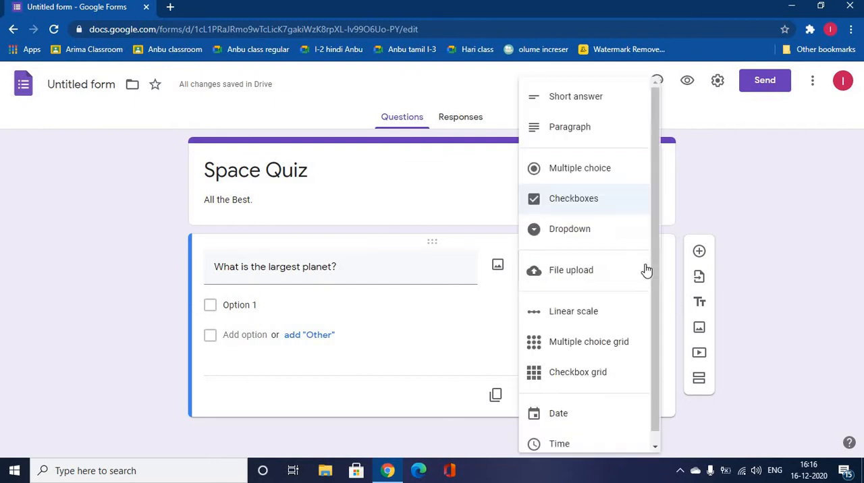
click(591, 233)
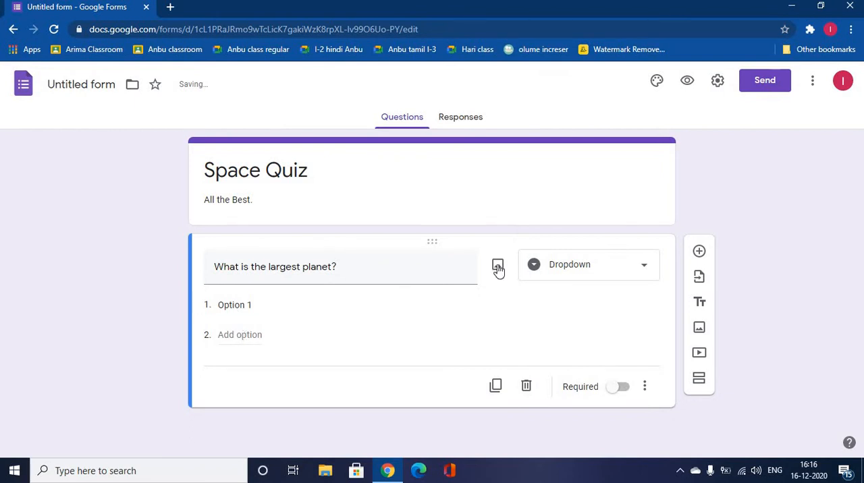
click(633, 276)
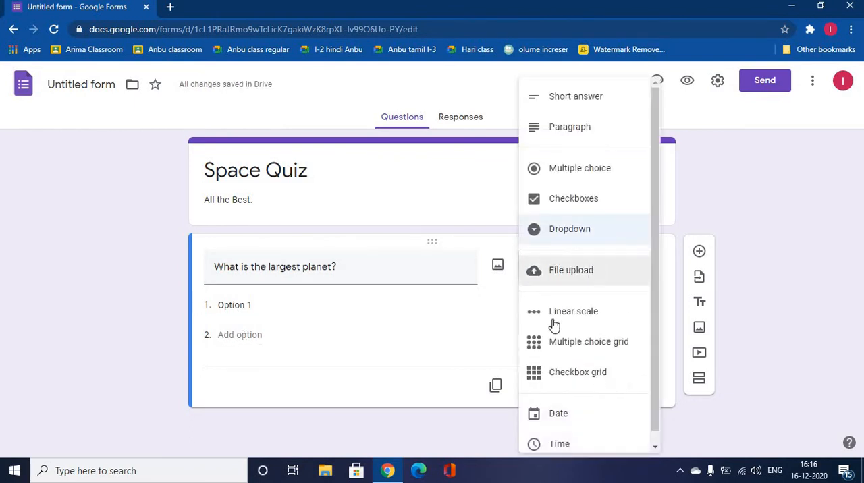
click(580, 169)
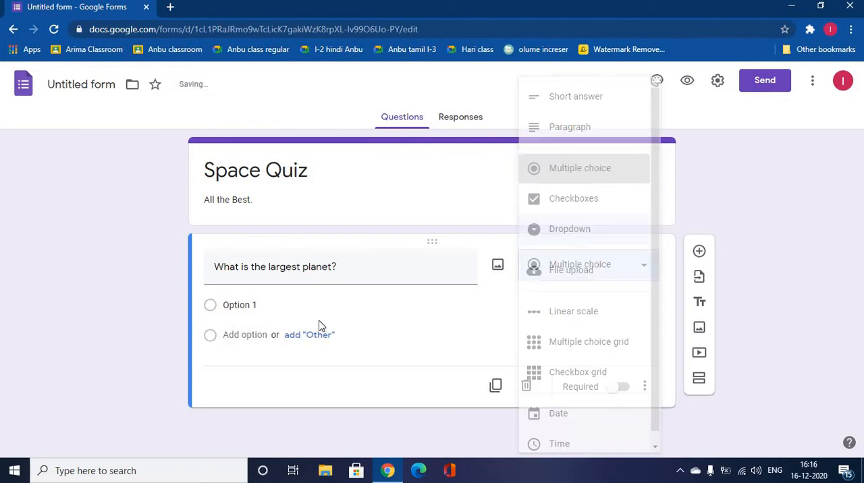
Replace the first answer option's placeholder text with "jupiter"
click(271, 310)
click(271, 310)
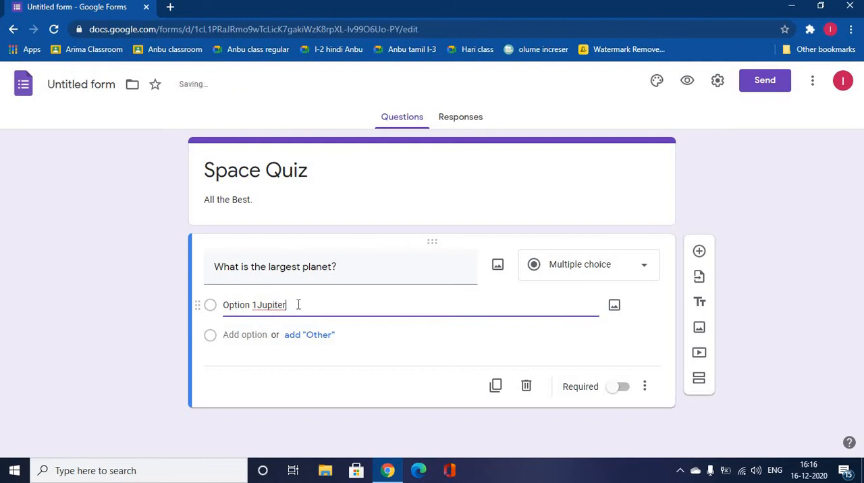
key(BackSpace)
key(BackSpace)
key(BackSpace)
key(BackSpace)
key(BackSpace)
key(BackSpace)
key(BackSpace)
key(BackSpace)
key(BackSpace)
key(BackSpace)
key(BackSpace)
key(BackSpace)
key(BackSpace)
key(BackSpace)
key(BackSpace)
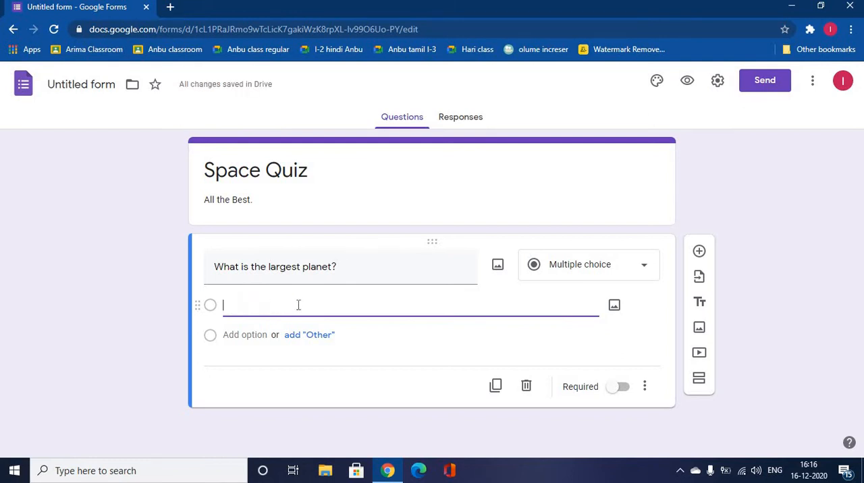
text(J)
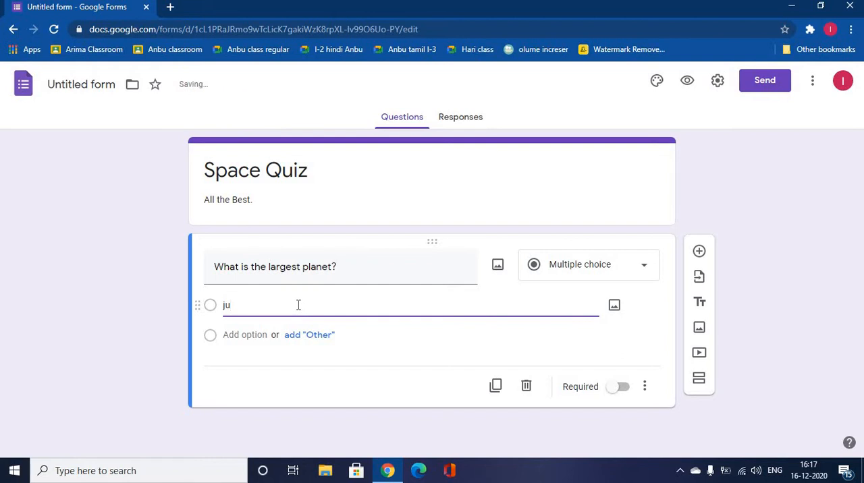
text(upiter)
Add "Earth" as the second answer option and an "Other" option below it
click(240, 335)
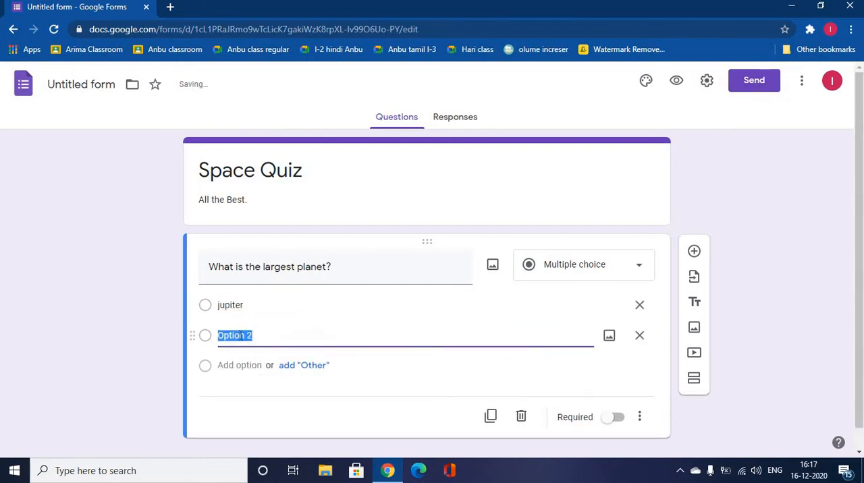
key(BackSpace)
key(BackSpace)
key(BackSpace)
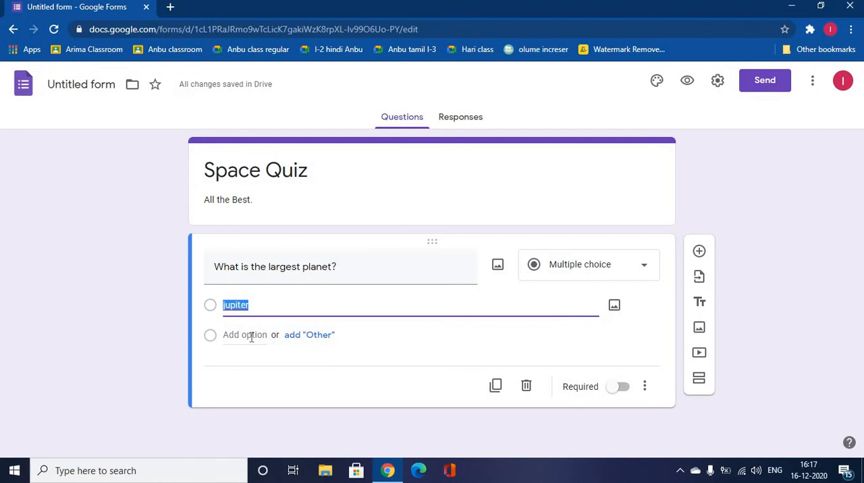
click(251, 336)
text(Earth)
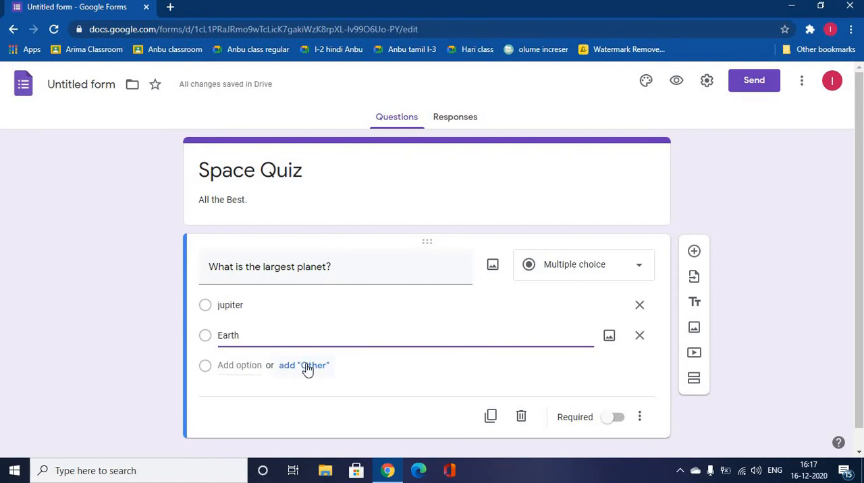
click(307, 366)
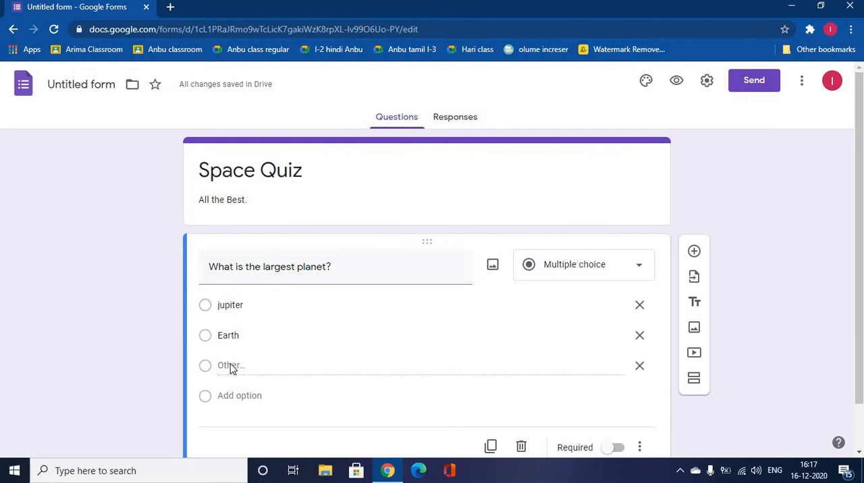
Preview the form, try "Ho" as the Other answer, and leave the preview without submitting
click(676, 81)
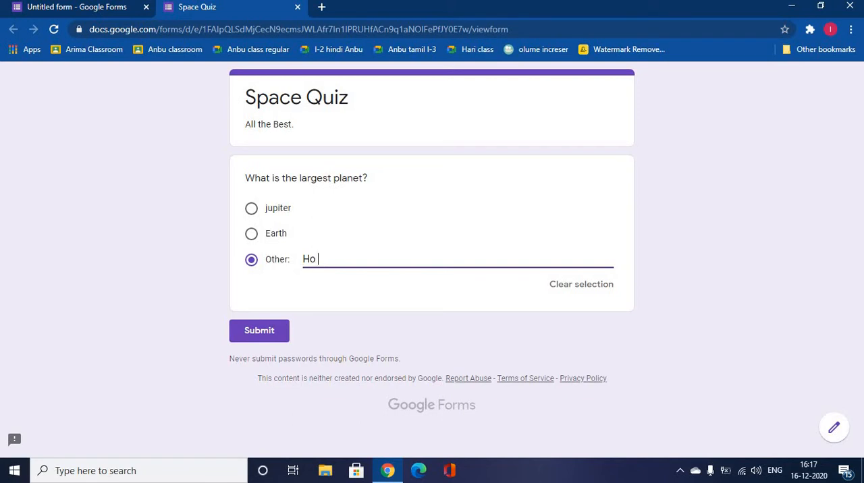
key(ctrl+w)
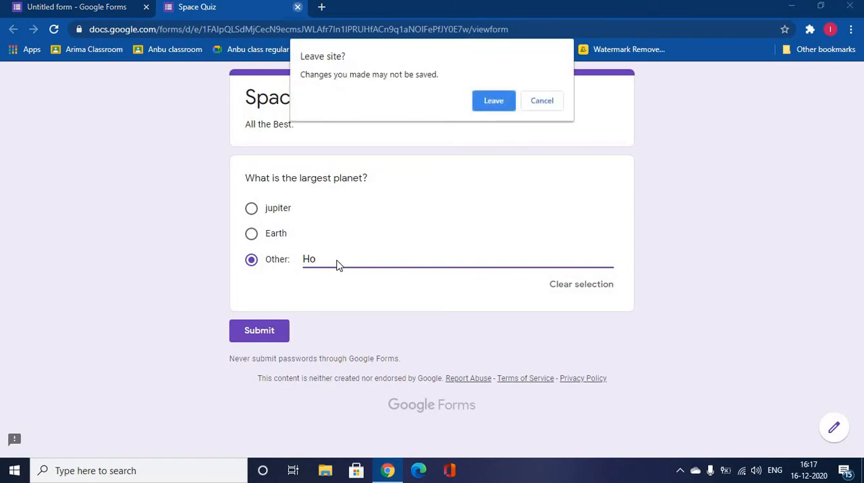
click(501, 97)
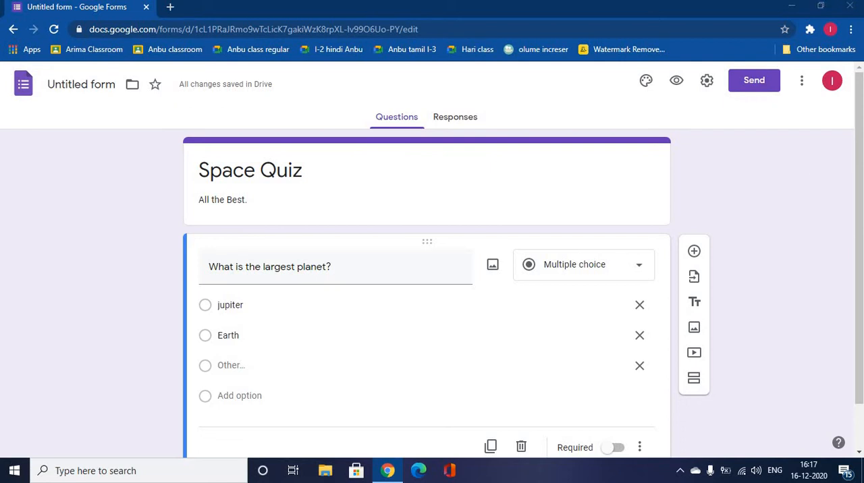
Try the Required setting on the largest-planet question and look at its additional display options
scroll(860, 284, down, 1)
click(612, 399)
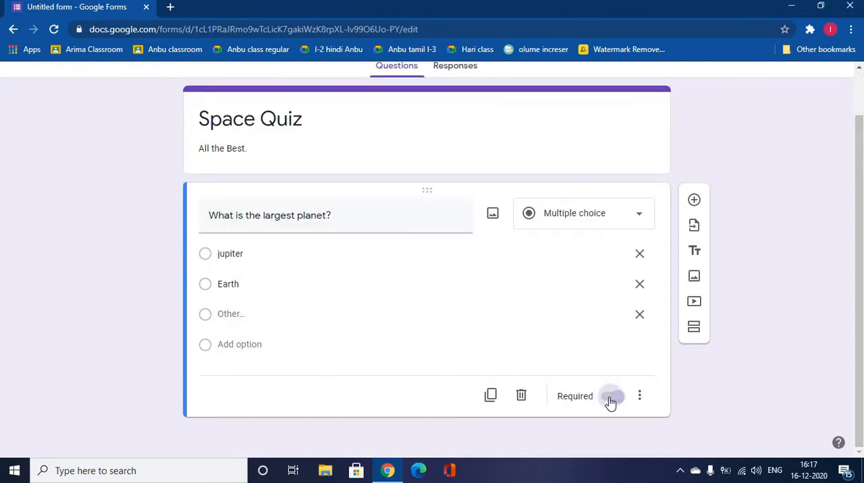
click(613, 399)
click(647, 403)
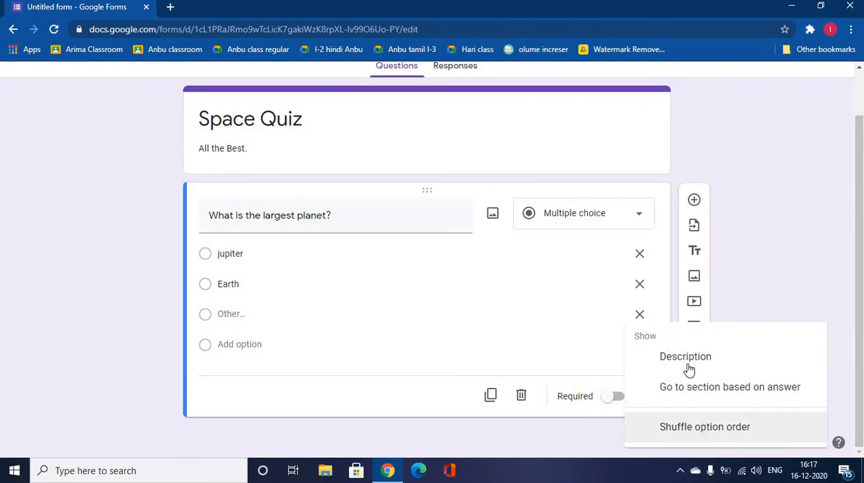
click(799, 230)
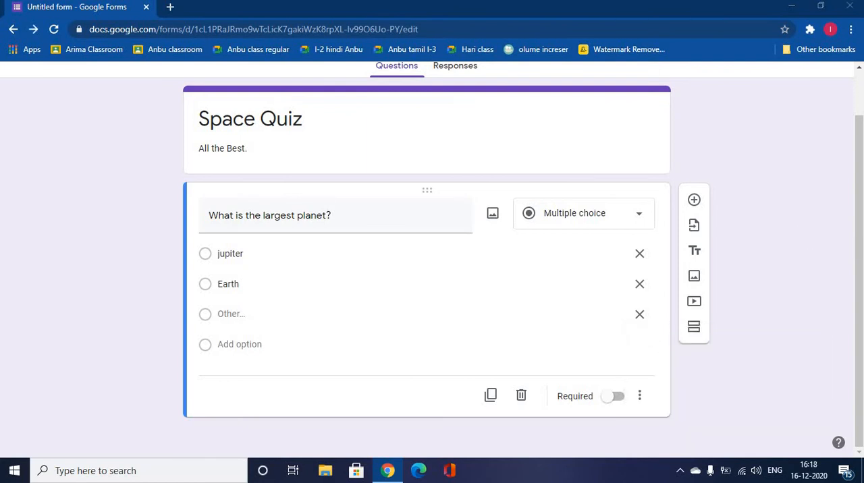
Make the form a quiz in the form settings and save the settings
scroll(743, 94, up, 2)
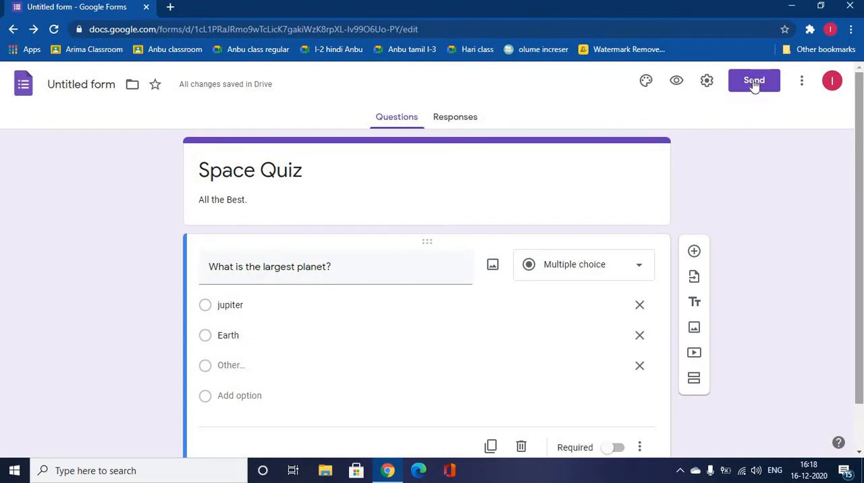
click(705, 82)
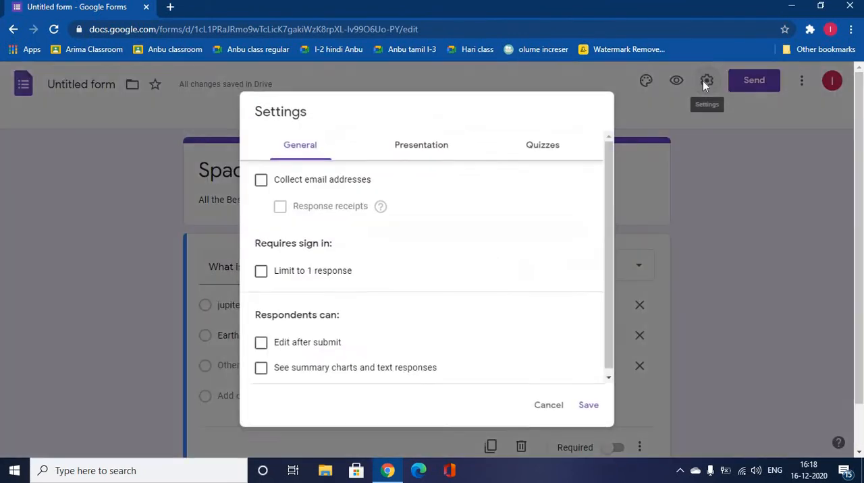
click(528, 146)
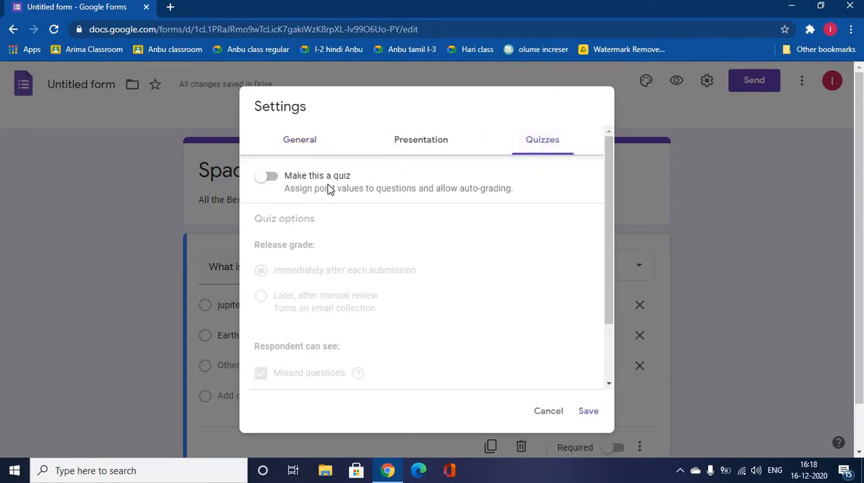
click(266, 179)
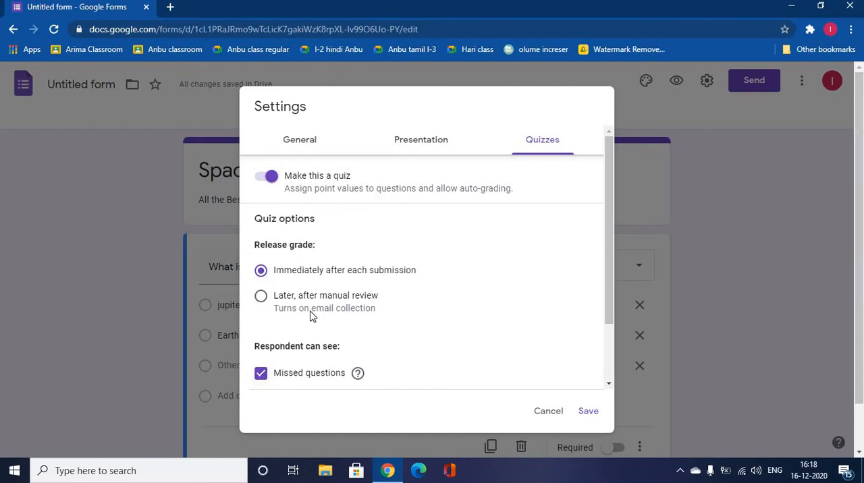
click(589, 412)
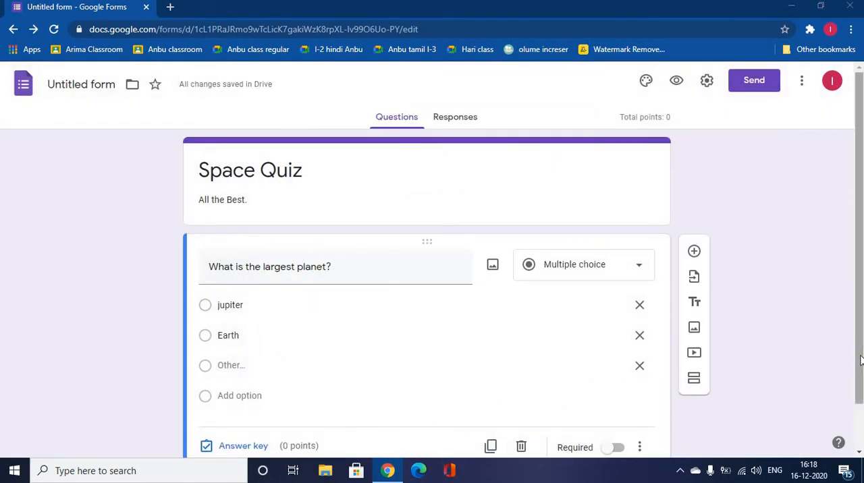
Mark "jupiter" as the correct answer to the largest-planet question and assign 5 points to it
scroll(860, 368, down, 1)
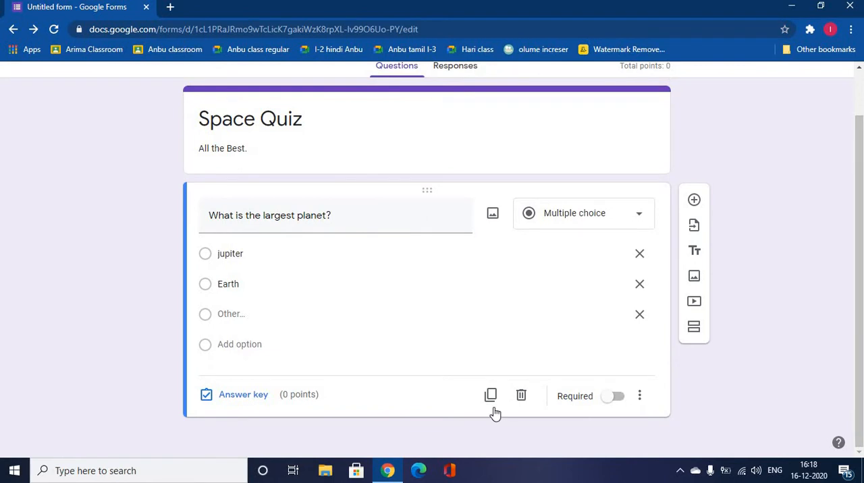
click(243, 395)
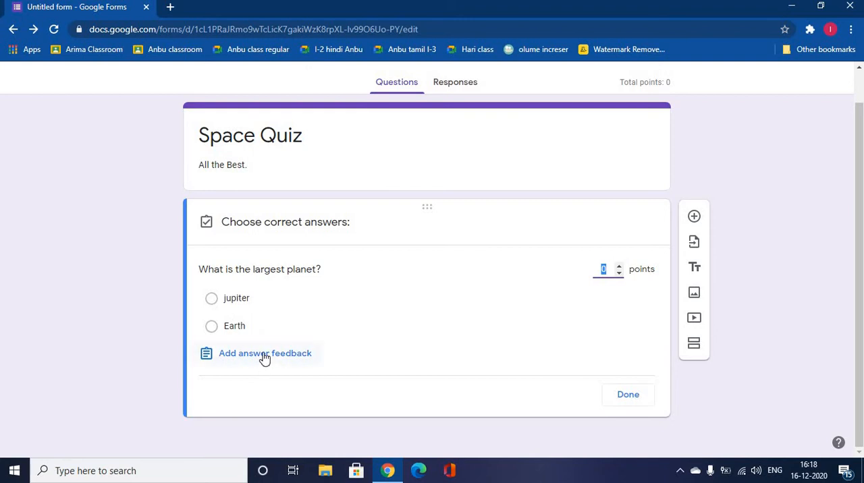
click(210, 299)
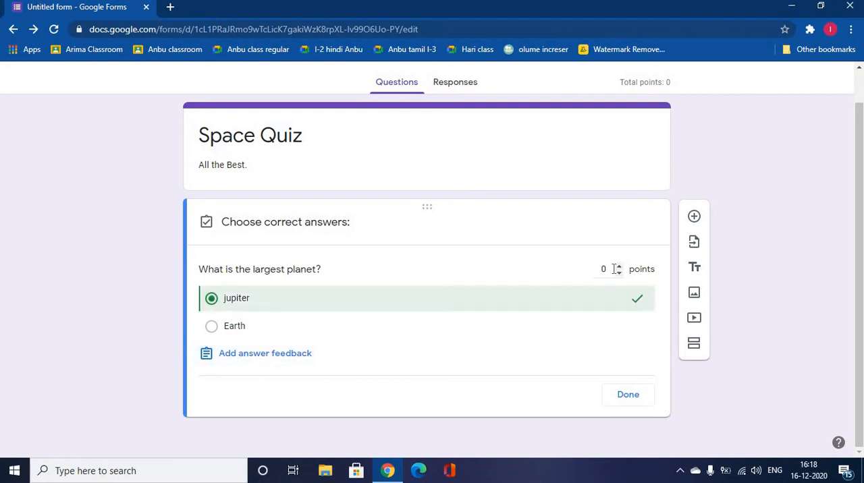
click(612, 271)
key(BackSpace)
click(637, 397)
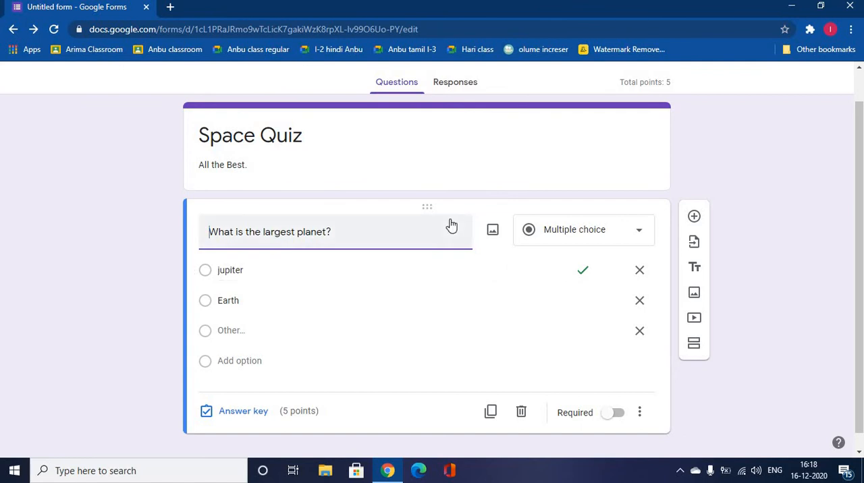
Add a second question below the largest-planet question and begin its text with "W"
click(692, 222)
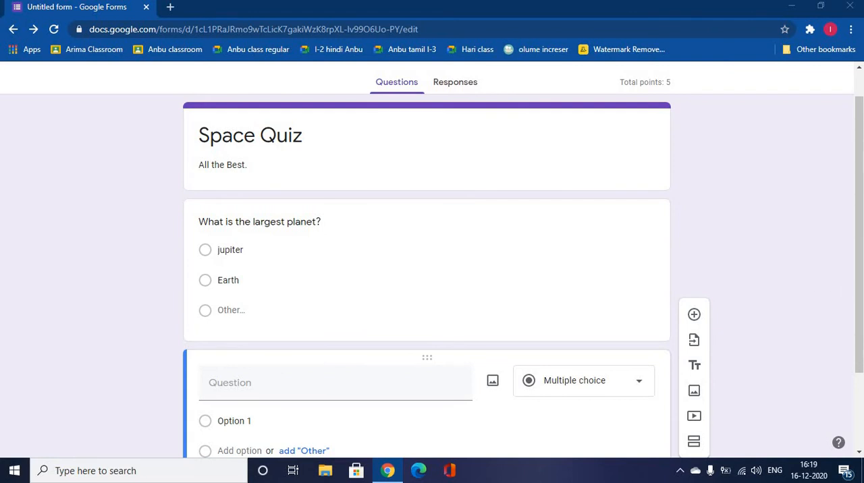
scroll(858, 312, down, 2)
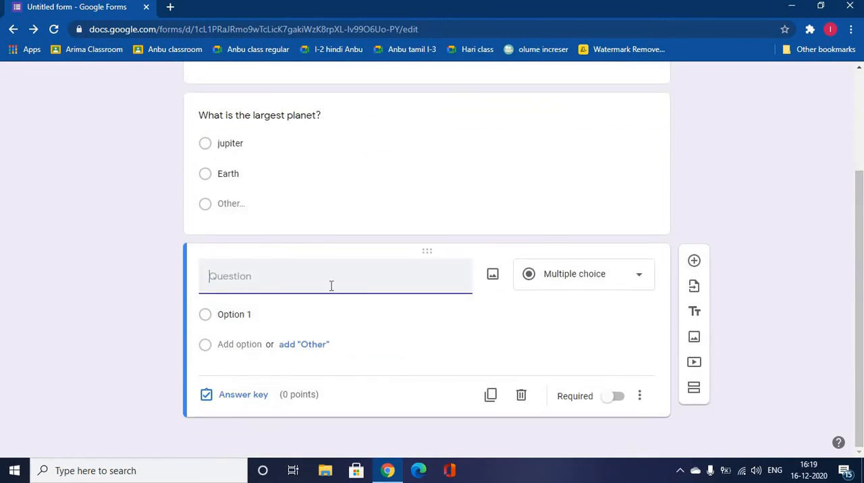
text(W)
Look through the upload, camera, URL, Photos and Google Drive image sources for the second question, blocking the camera access request
click(492, 277)
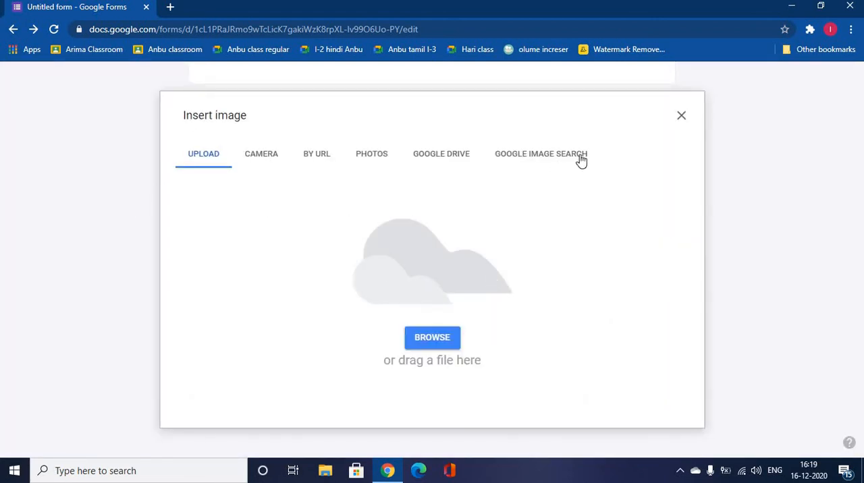
click(444, 340)
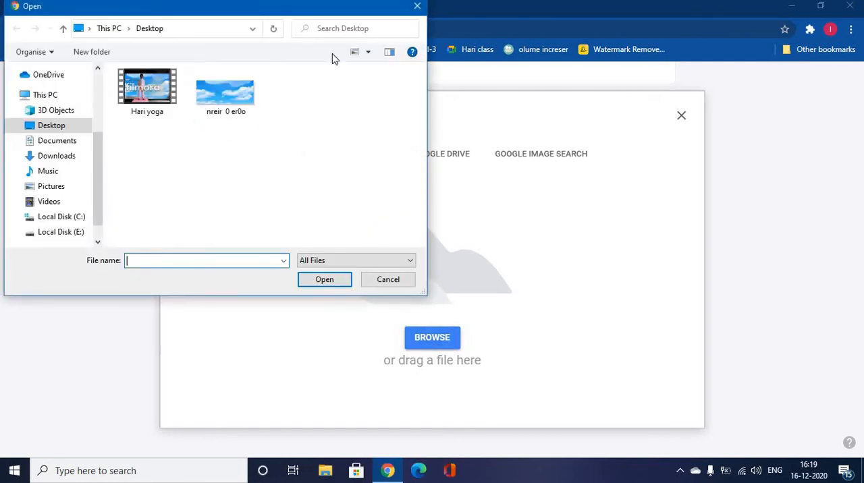
click(420, 5)
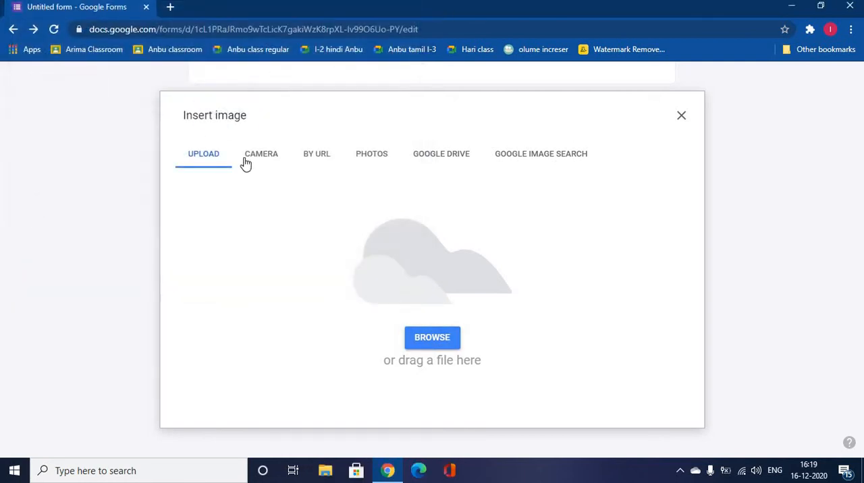
click(250, 155)
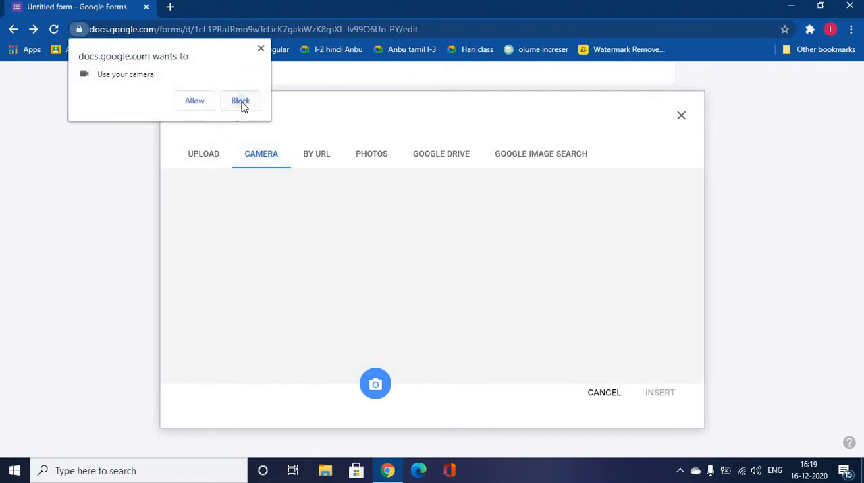
click(242, 102)
click(313, 154)
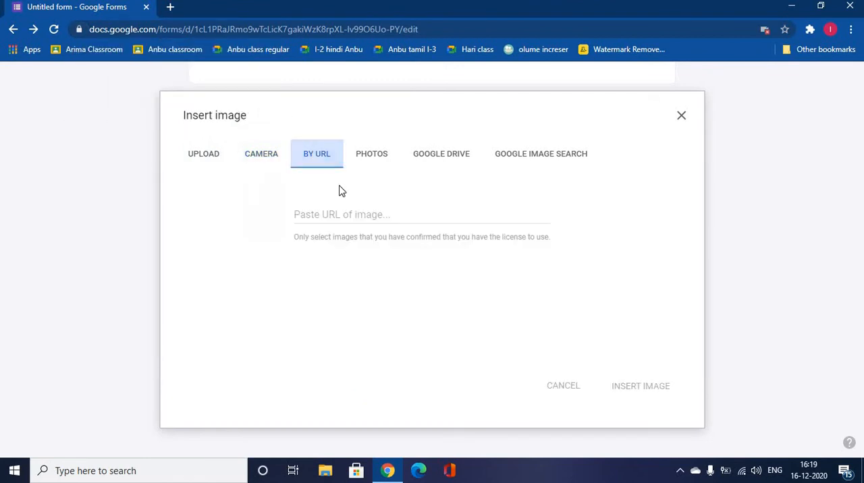
click(361, 220)
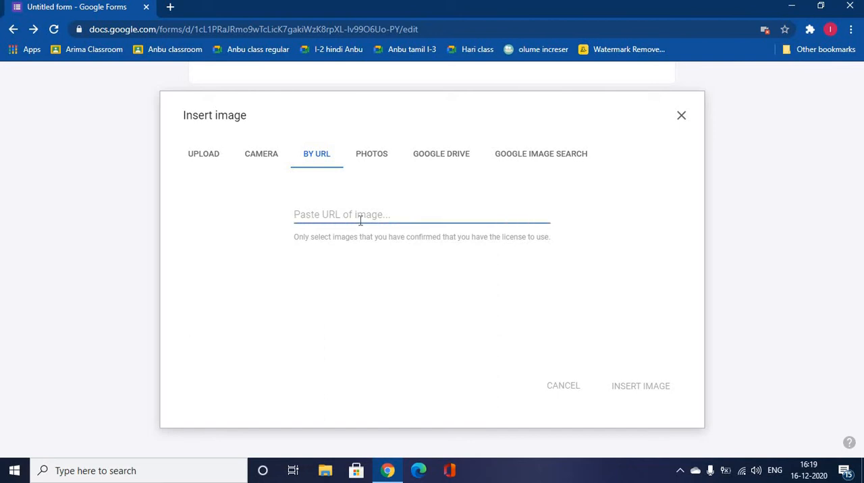
click(370, 157)
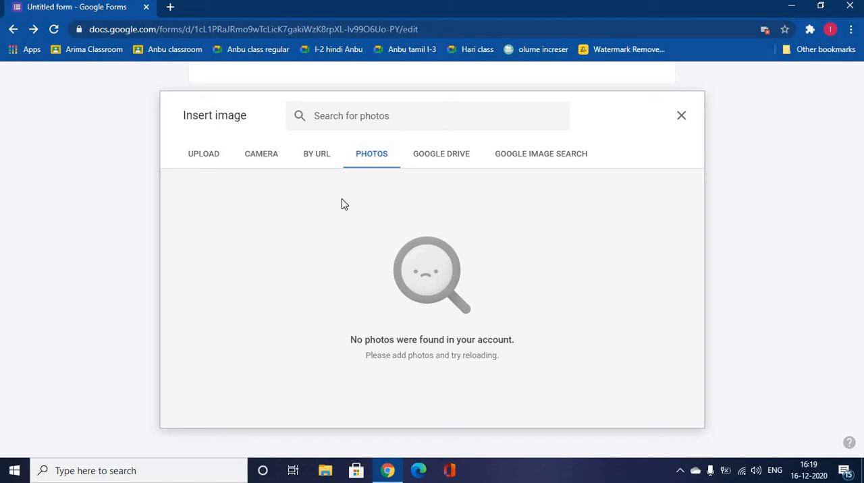
click(453, 160)
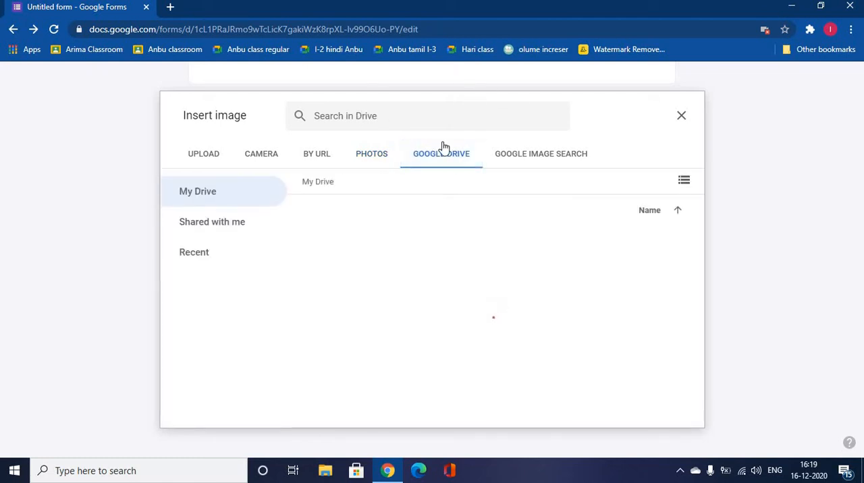
Search Google images for "Nebula" and insert the blue butterfly-shaped nebula picture into the "What is this?" question
click(510, 156)
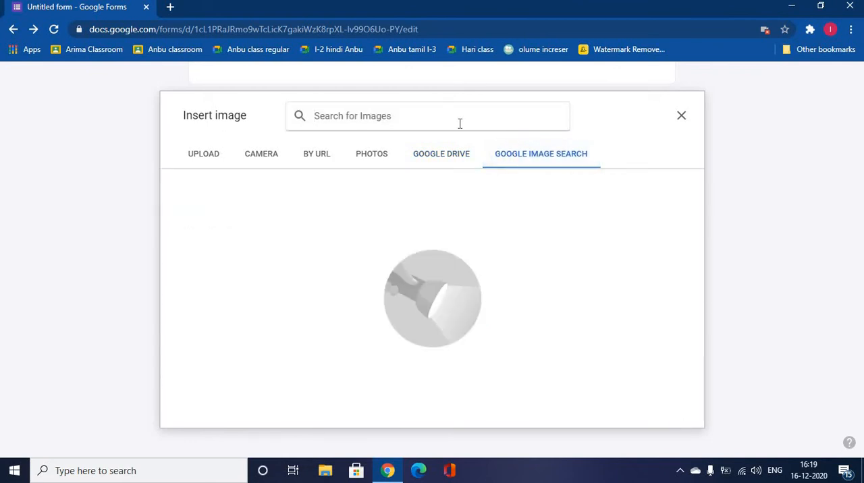
text(Nebula)
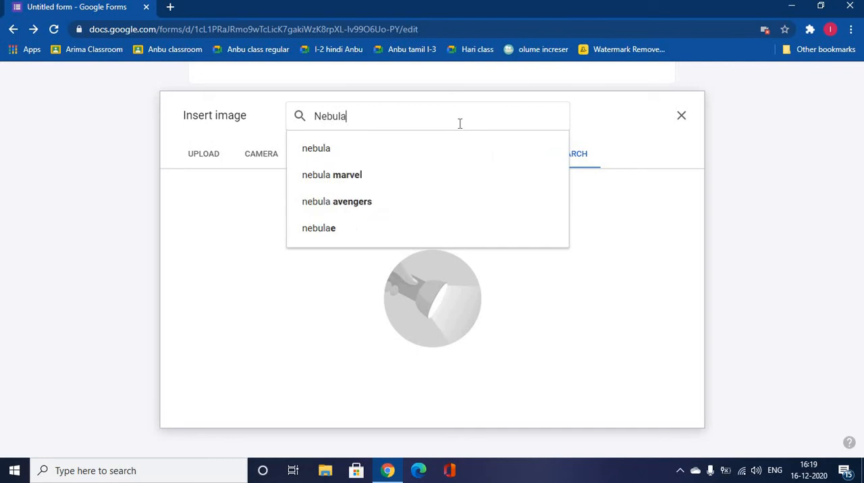
key(Return)
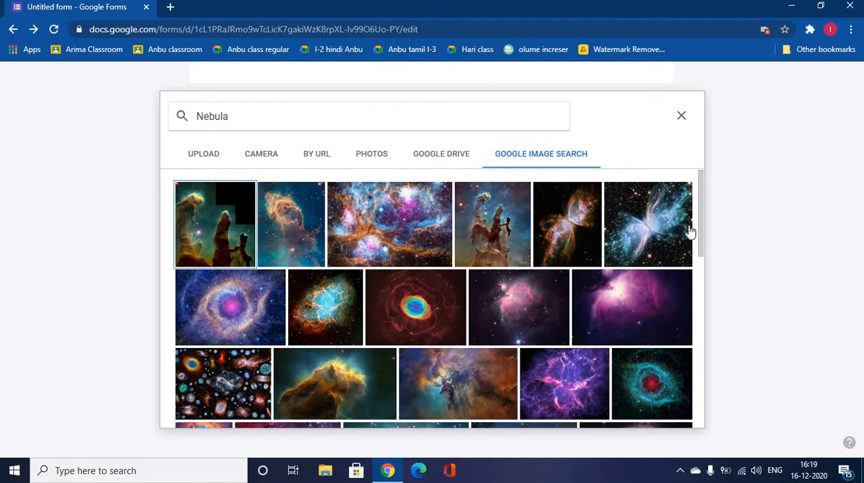
click(654, 220)
click(668, 415)
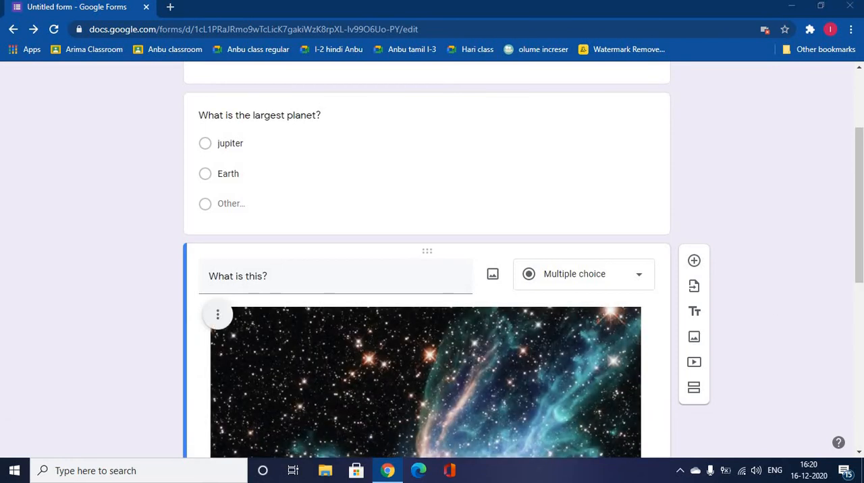
Shrink the nebula image in the "What is this?" question proportionally to roughly a third of its width
drag(858, 266, 859, 293)
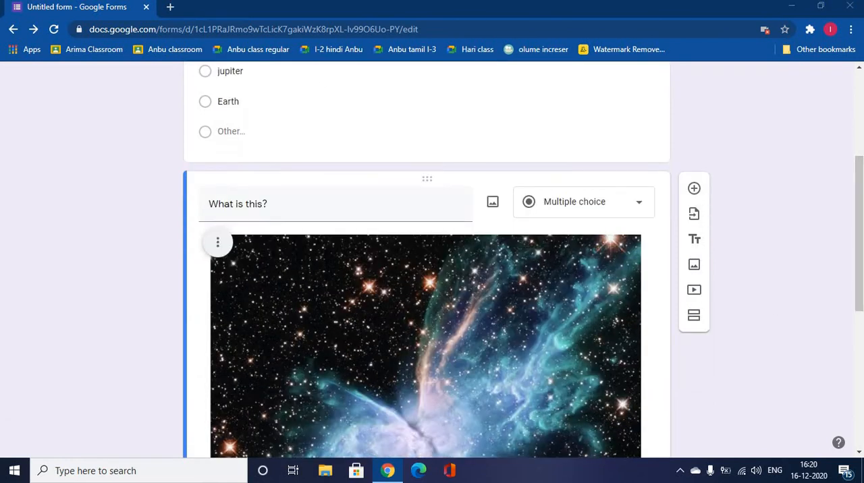
scroll(544, 406, down, 3)
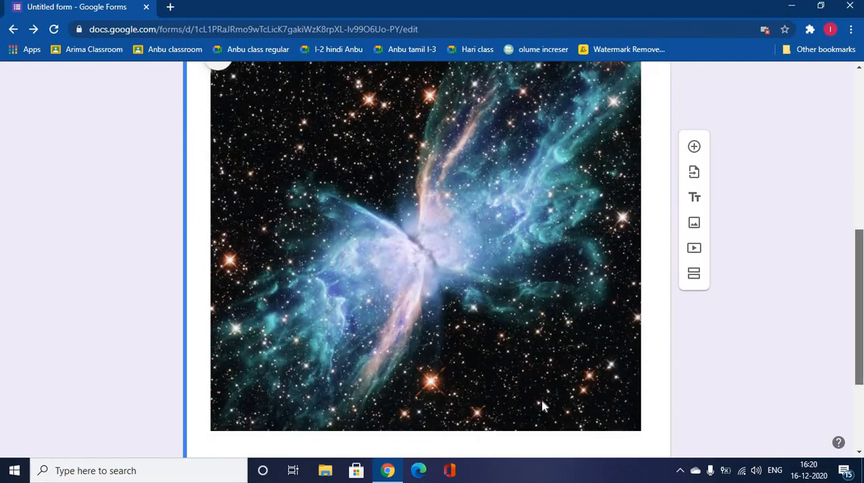
click(424, 394)
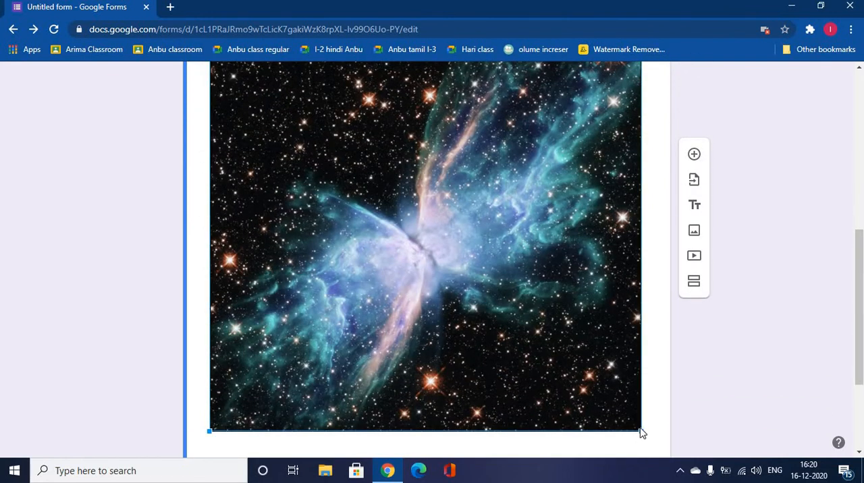
drag(640, 431, 339, 165)
click(578, 276)
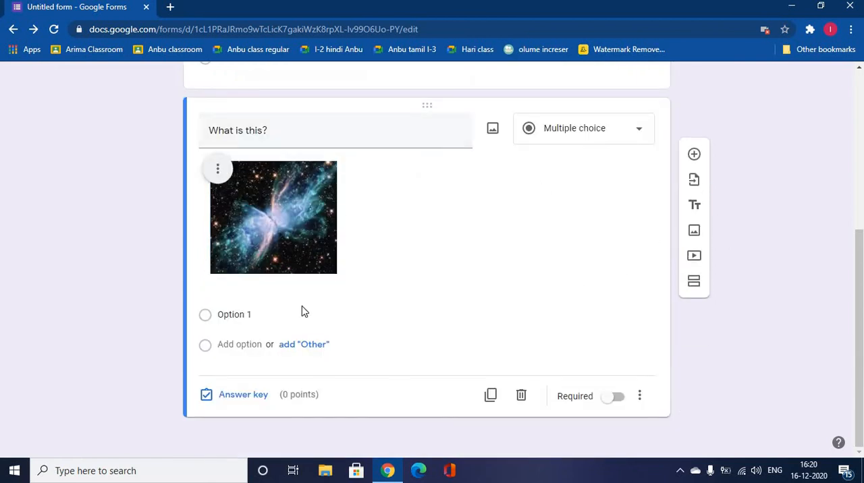
Change the "What is this?" question to Short answer and add a blank question below it
click(647, 132)
click(554, 98)
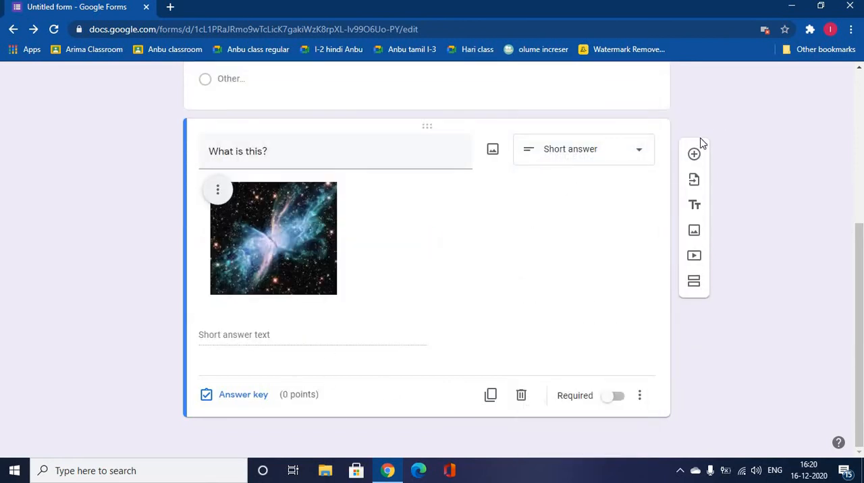
click(694, 154)
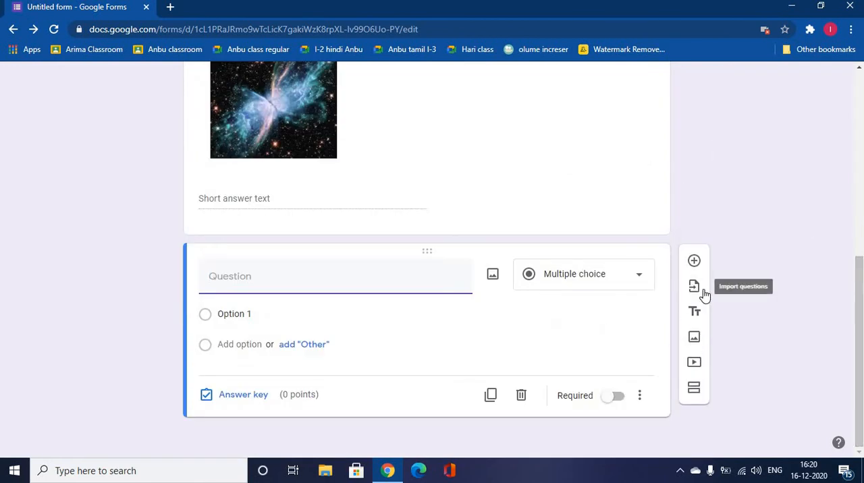
Look at the question import dialog, and add a title and description block below the blank question and delete it
click(695, 287)
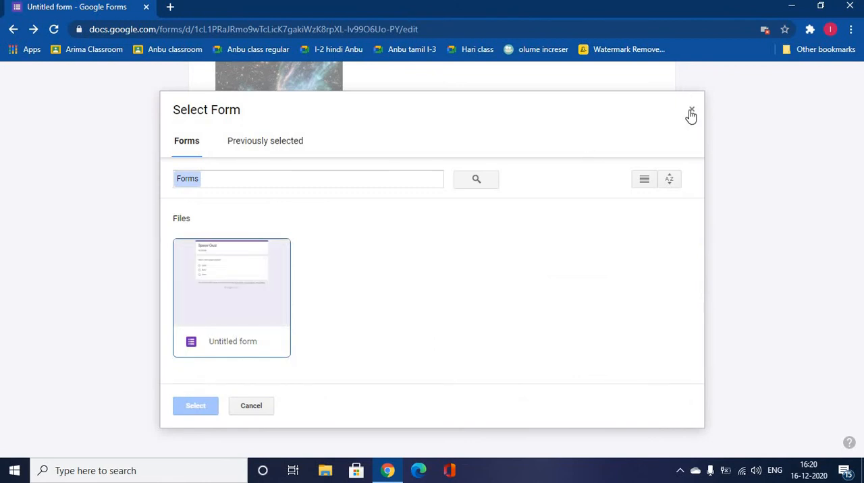
click(691, 110)
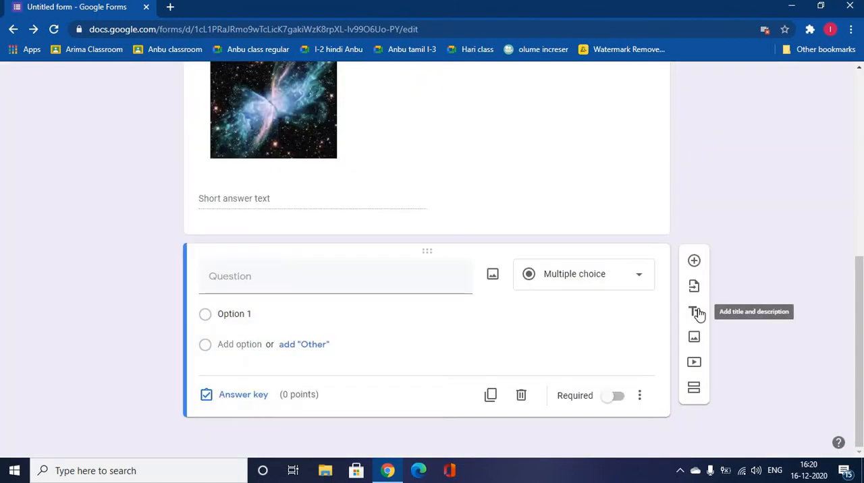
click(697, 313)
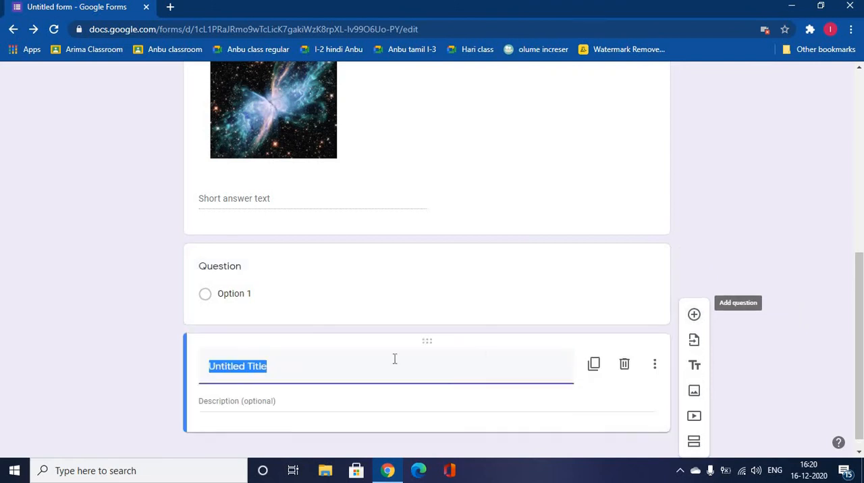
click(624, 366)
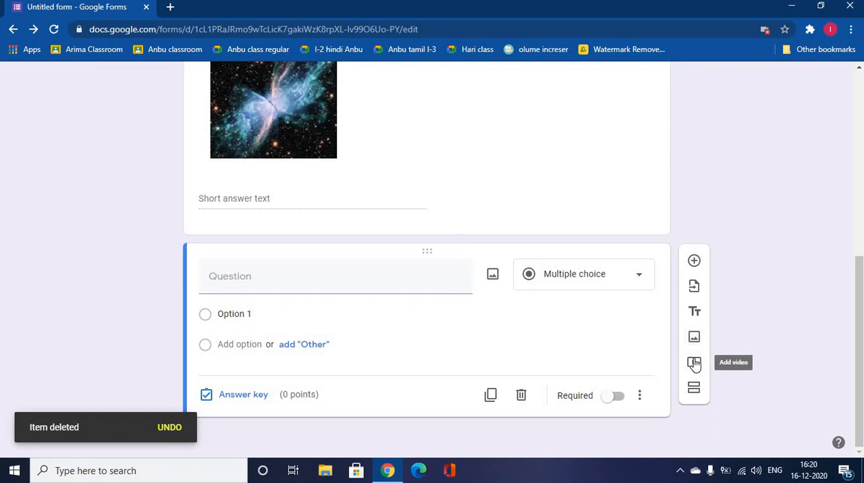
Add a new section after the blank question and delete that section again
scroll(694, 365, up, 5)
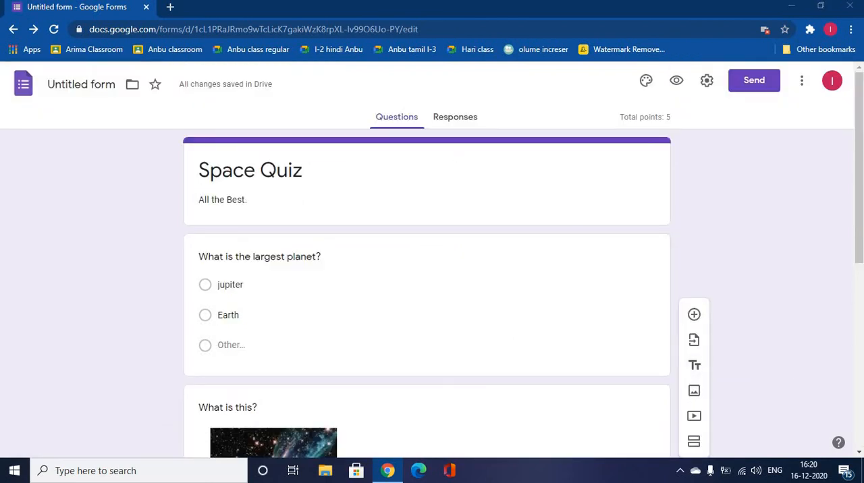
scroll(433, 257, down, 6)
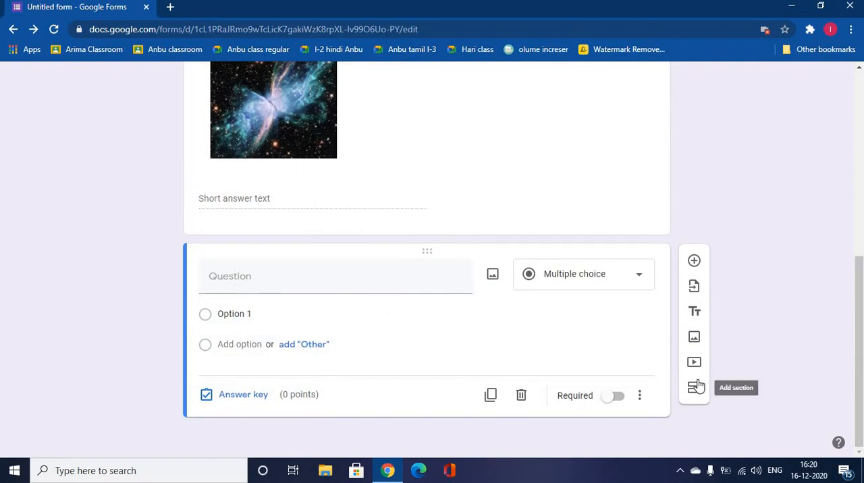
click(696, 386)
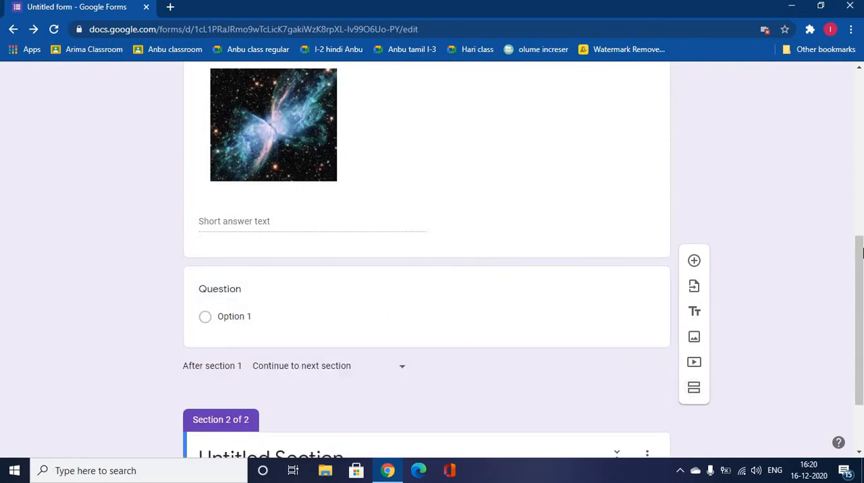
drag(860, 294, 861, 338)
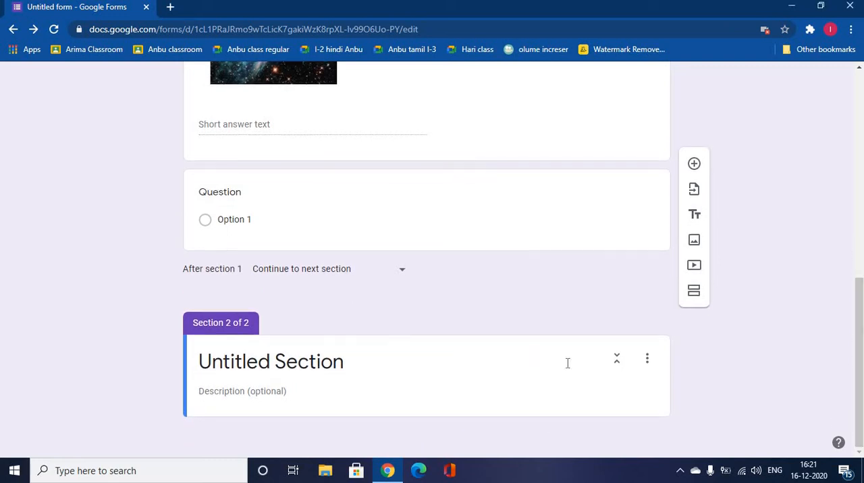
click(648, 359)
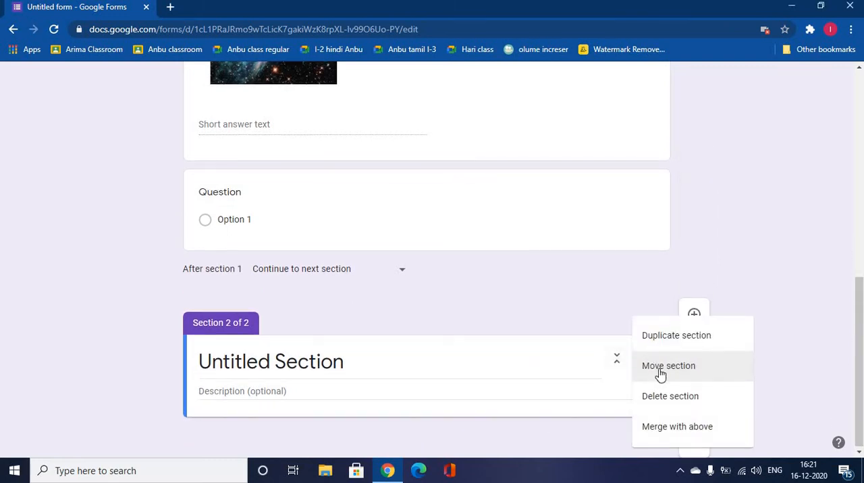
click(664, 396)
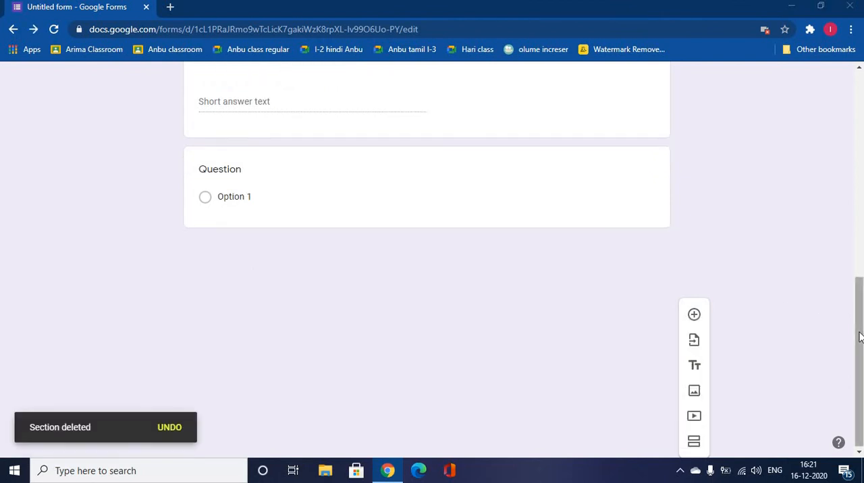
Duplicate the "What is the largest planet?" question and delete the duplicate
scroll(863, 160, up, 3)
scroll(862, 160, up, 3)
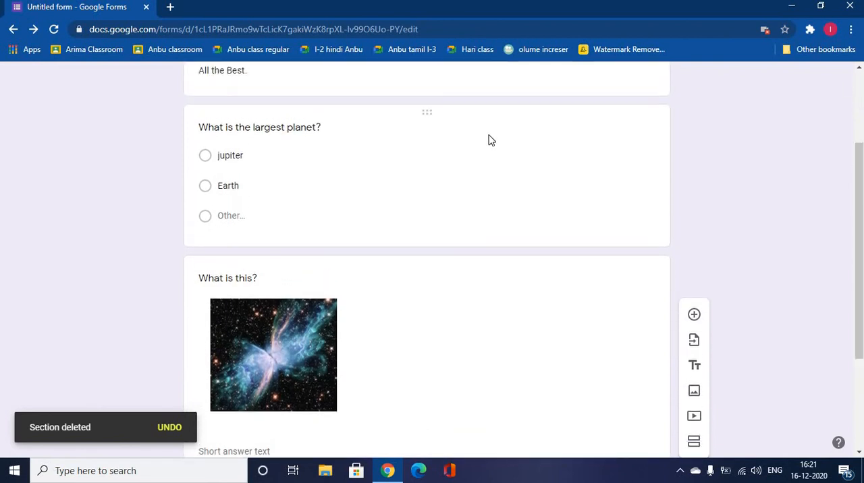
click(323, 129)
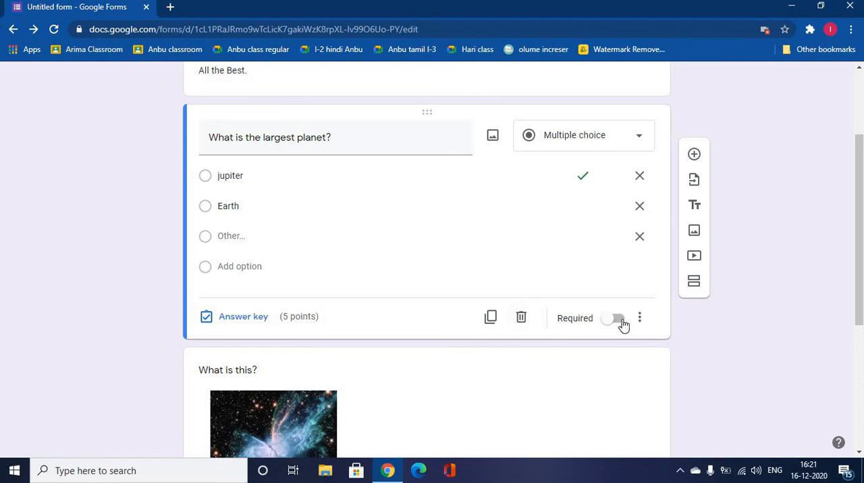
click(498, 318)
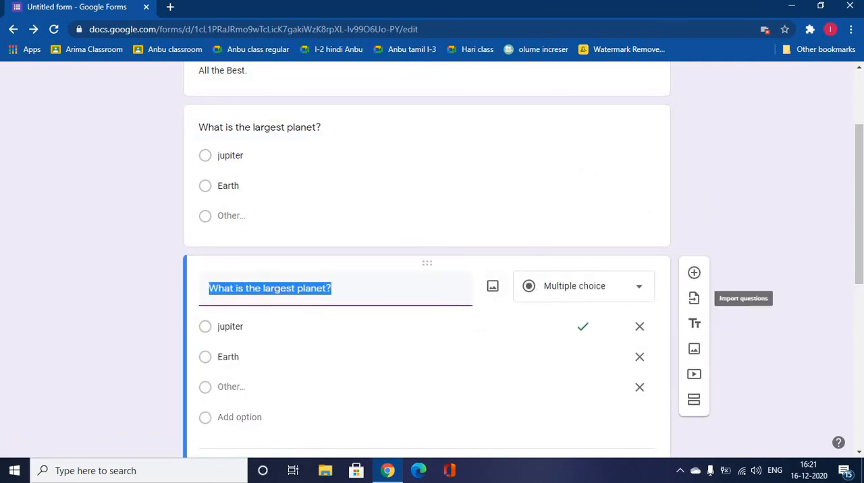
click(863, 219)
drag(859, 218, 859, 282)
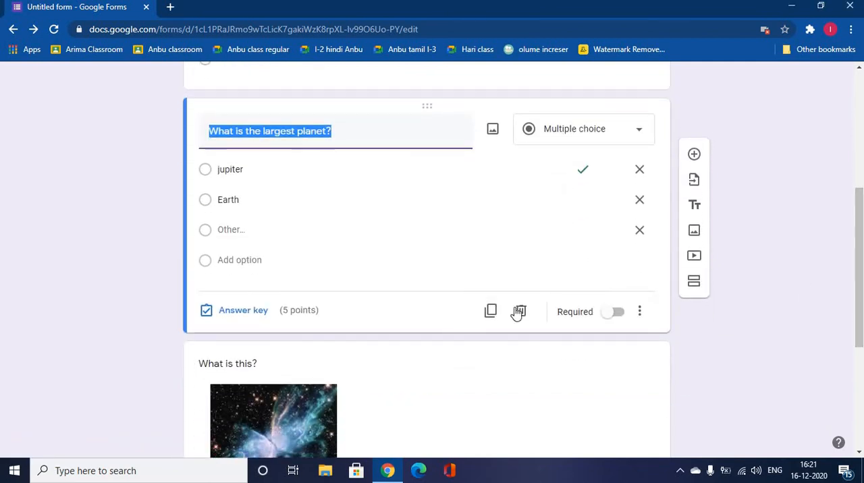
click(520, 311)
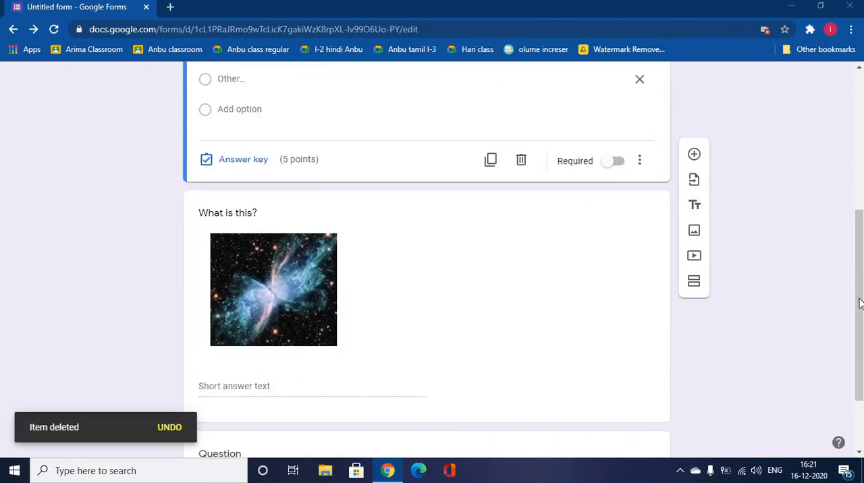
Look at the additional options of the "What is the largest planet?" question and make the question required
scroll(860, 304, up, 2)
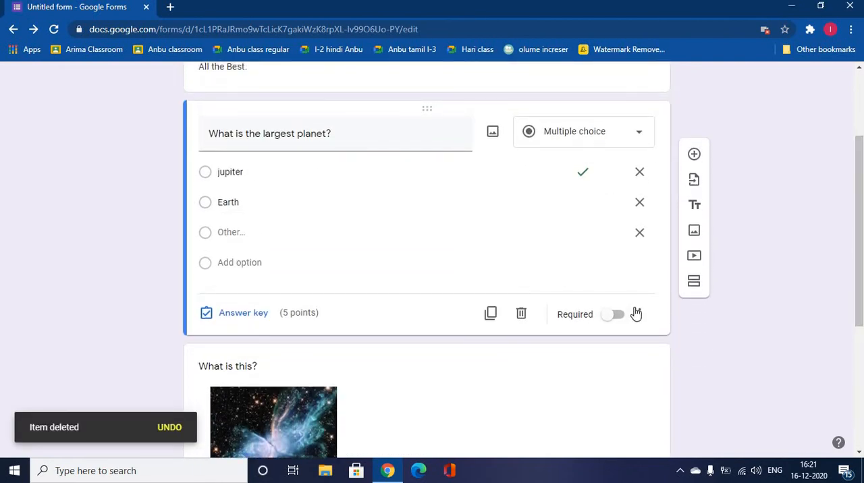
click(641, 315)
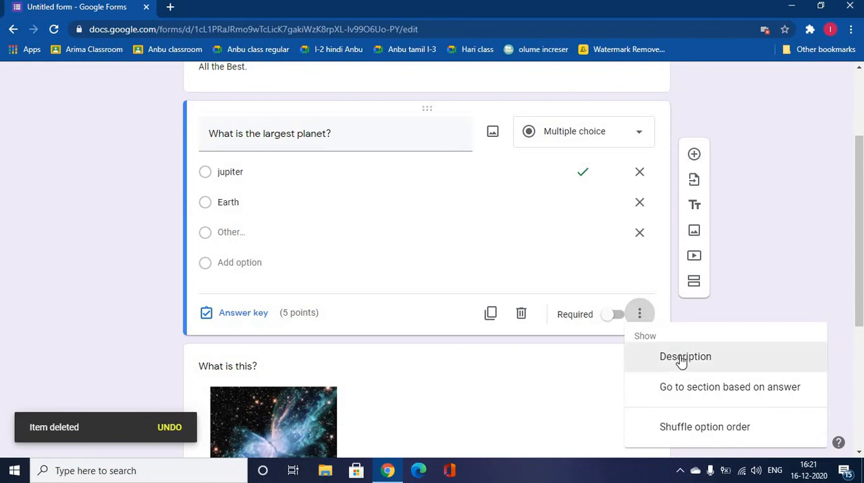
click(752, 187)
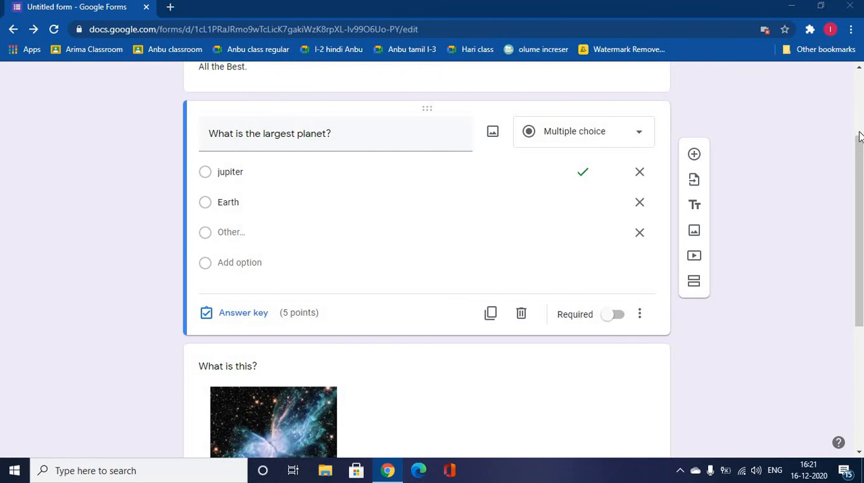
drag(859, 135, 859, 73)
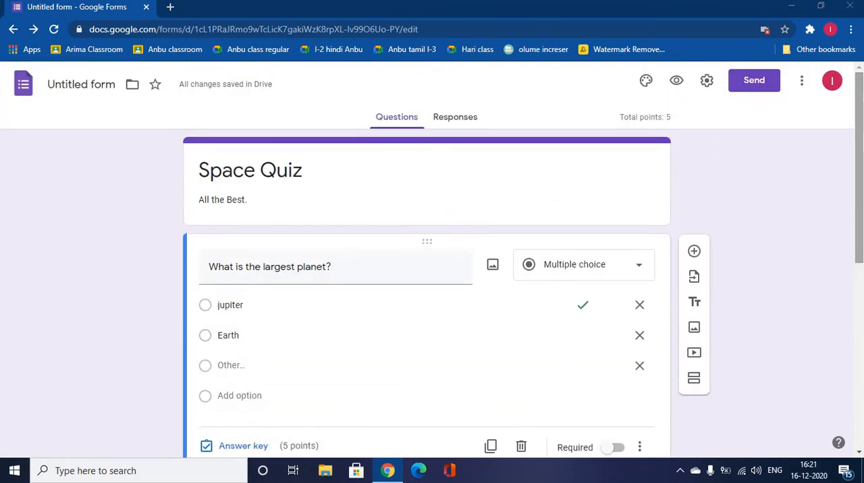
drag(863, 230, 862, 329)
double_click(616, 224)
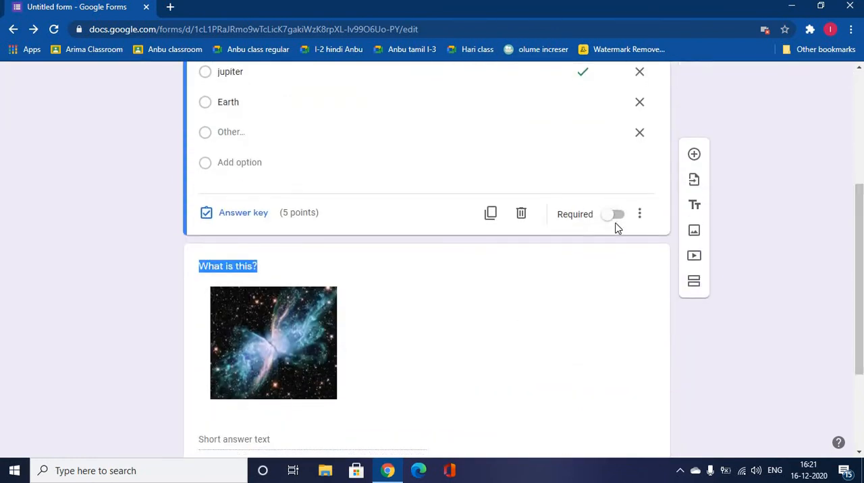
click(616, 224)
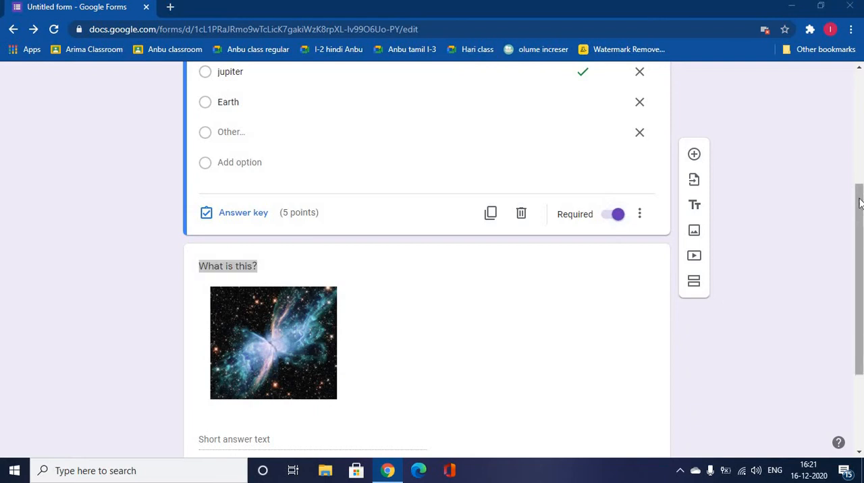
Look at the ways to send the form: email, link and embedded HTML, and leave without sending it
drag(860, 216, 860, 104)
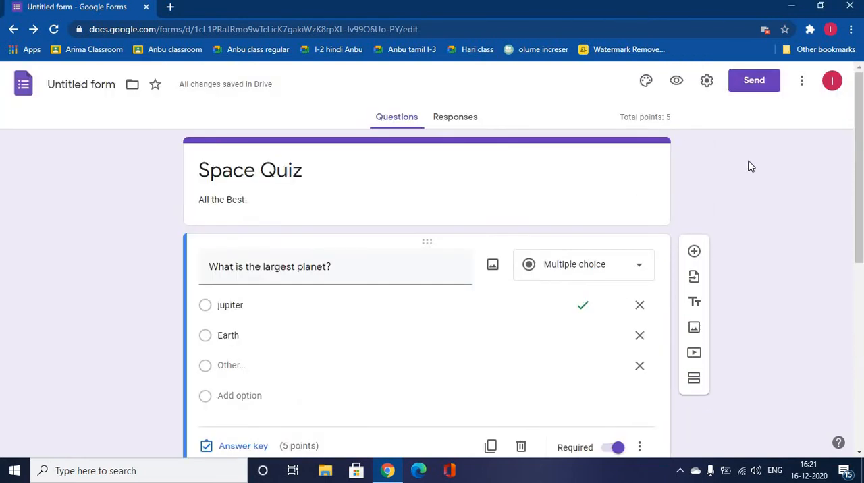
click(754, 81)
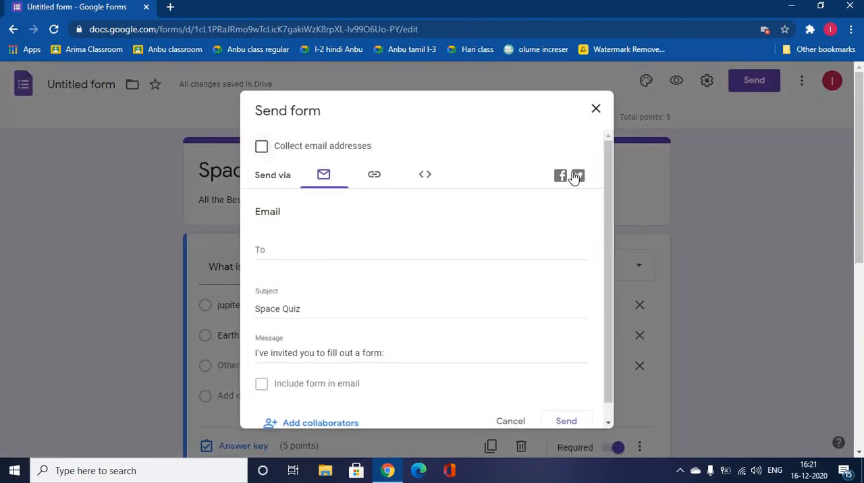
scroll(600, 243, down, 1)
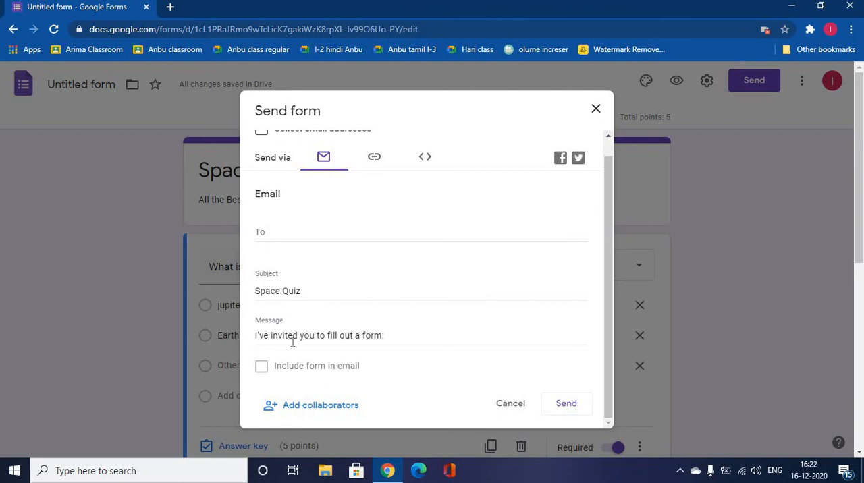
click(374, 161)
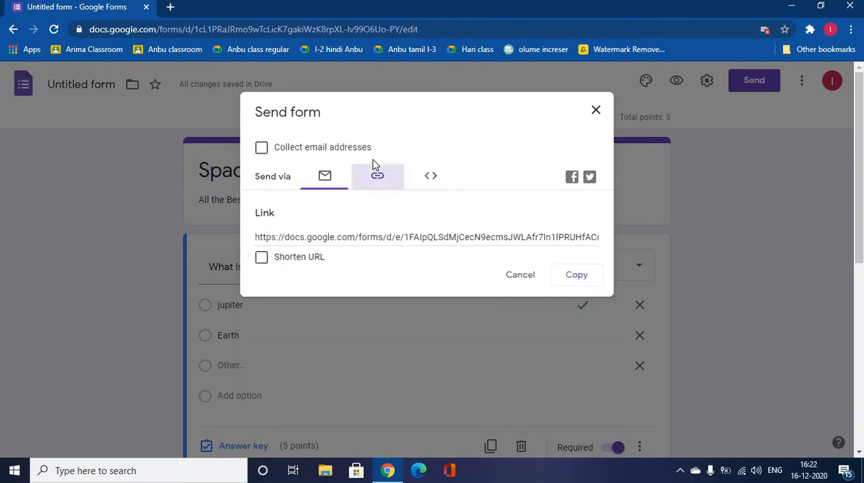
click(430, 193)
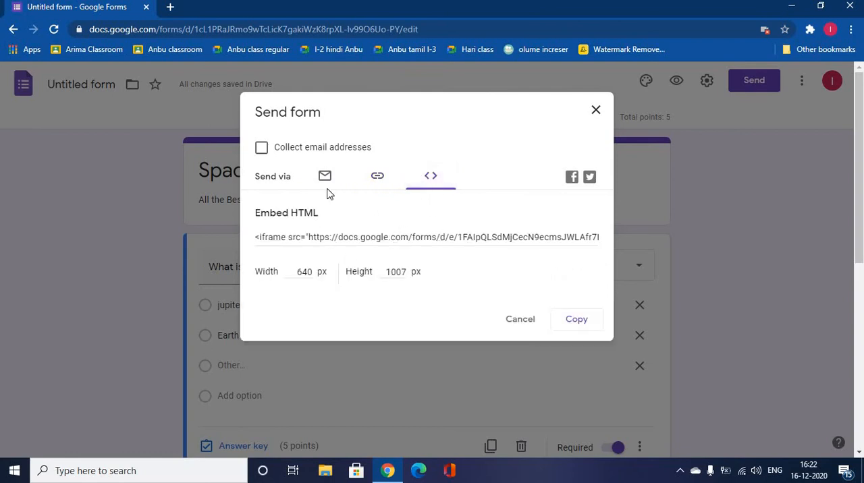
click(595, 111)
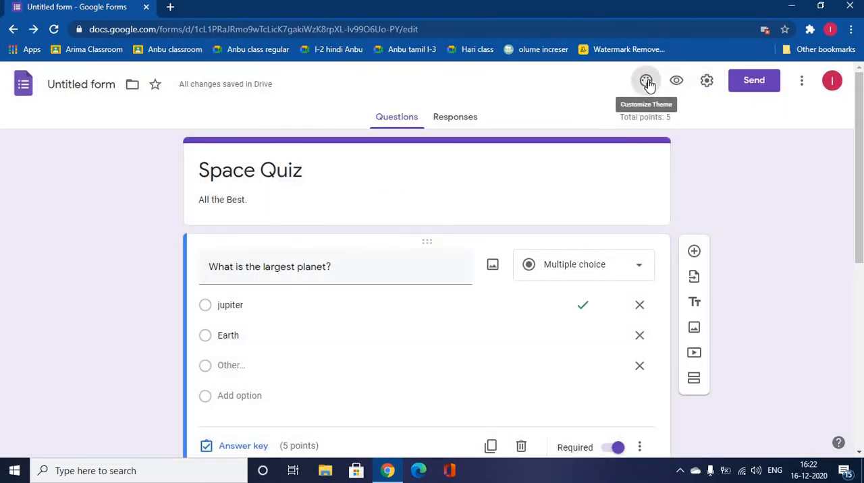
Insert the dark blue spider-web image from the Work and School themes as the form's header
click(647, 81)
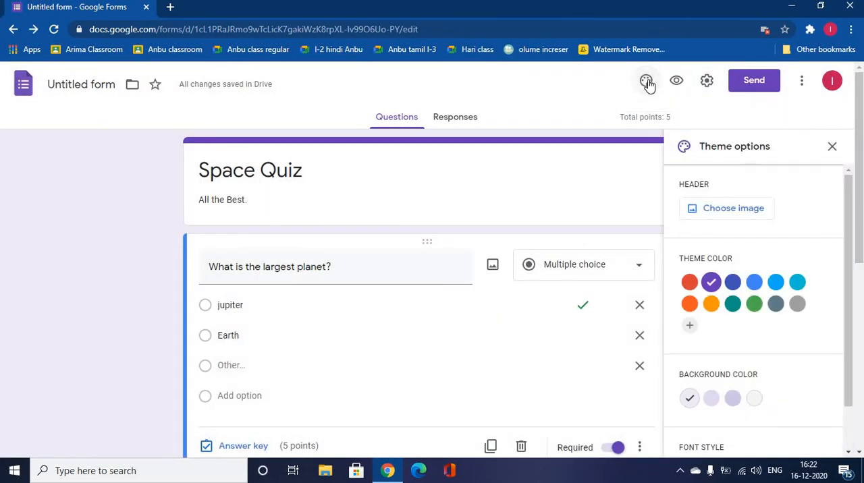
click(736, 211)
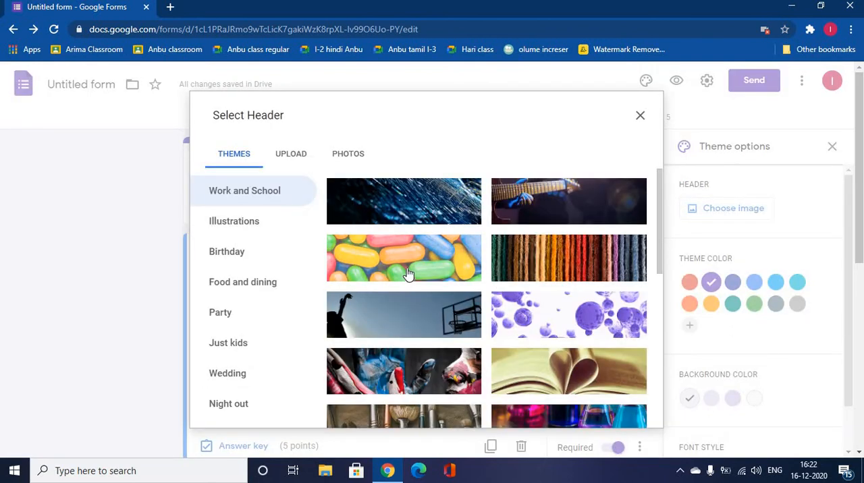
click(408, 273)
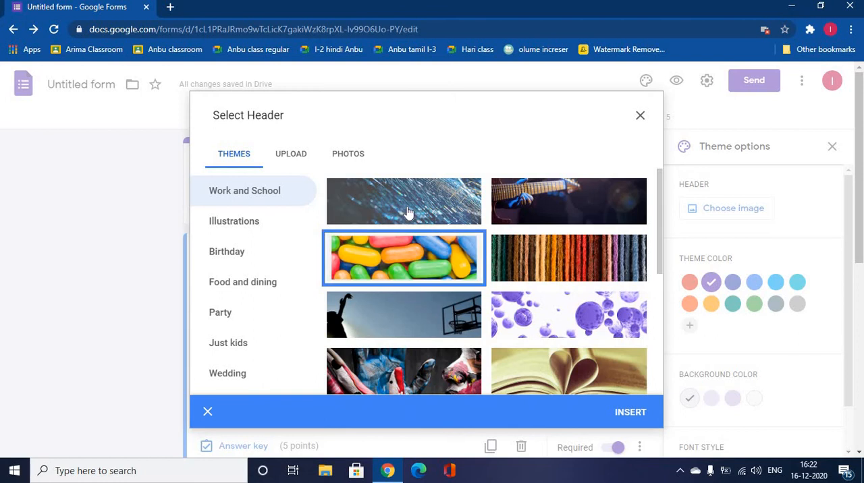
click(440, 215)
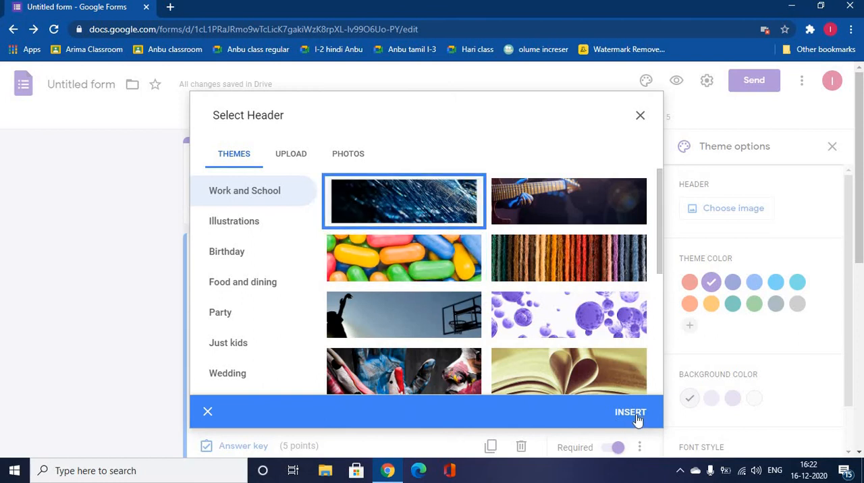
click(630, 413)
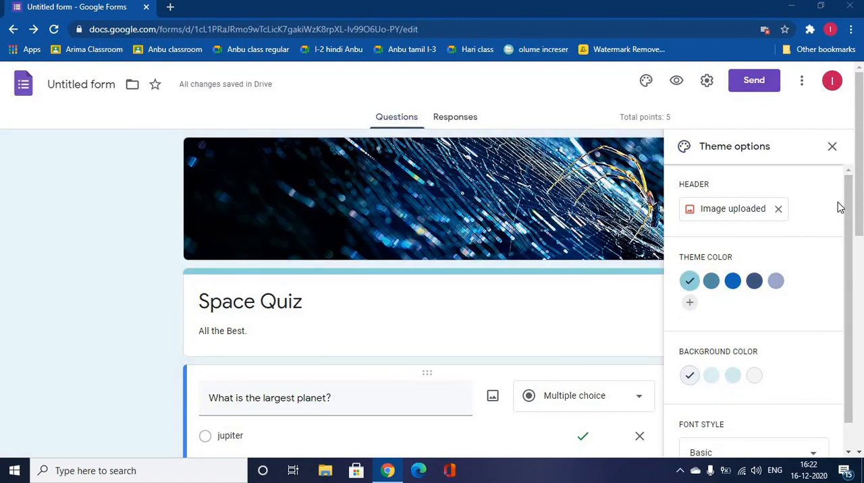
click(832, 147)
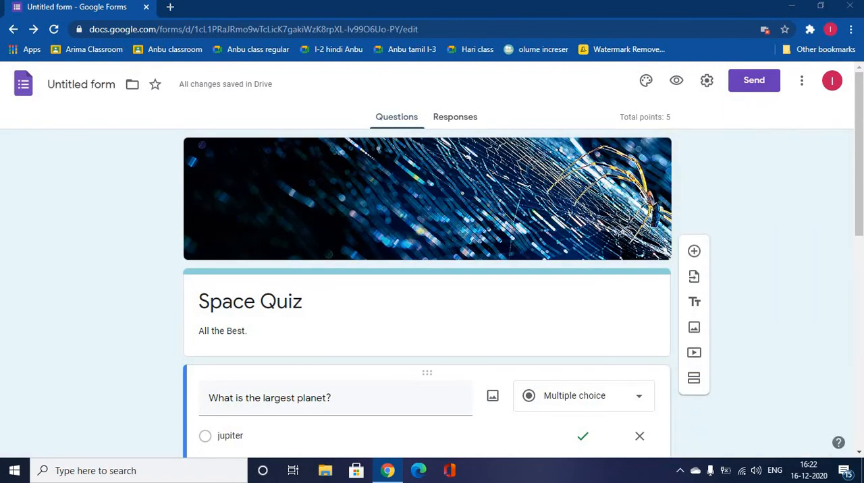
mouse_move(863, 204)
mouse_down()
mouse_move(862, 415)
mouse_move(863, 202)
mouse_up()
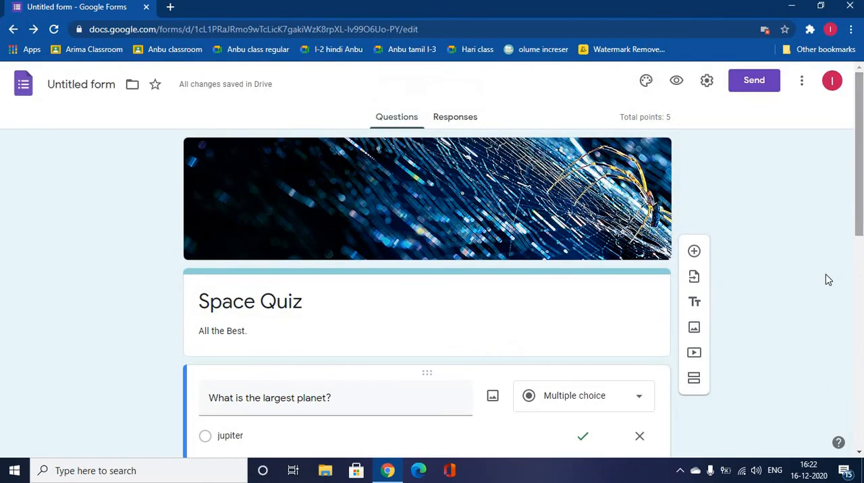
click(519, 286)
click(68, 370)
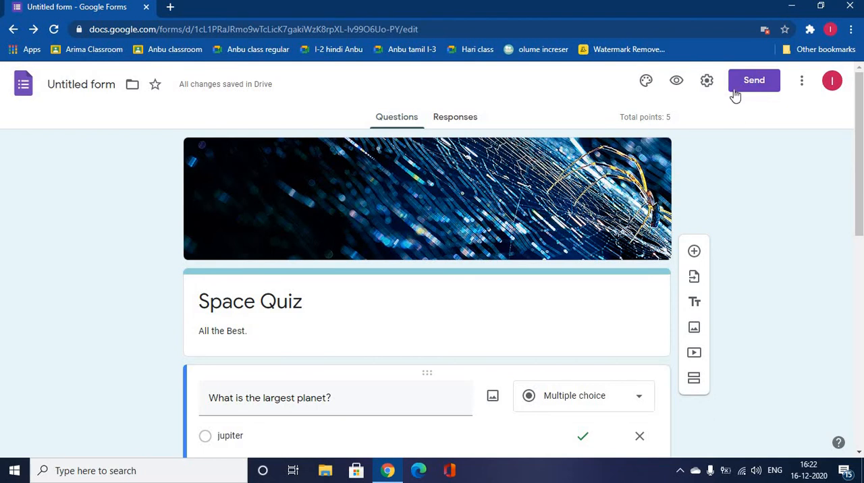
Add the custom colour #ff0055 as the form's theme colour
click(645, 81)
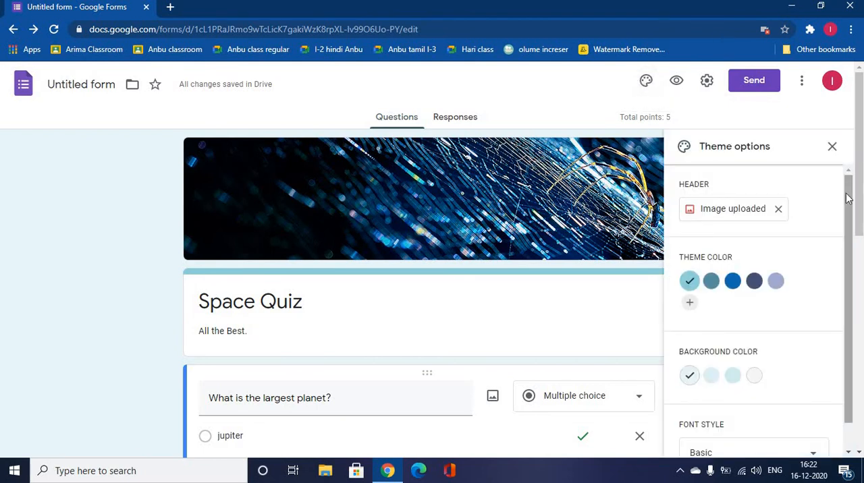
scroll(849, 278, down, 1)
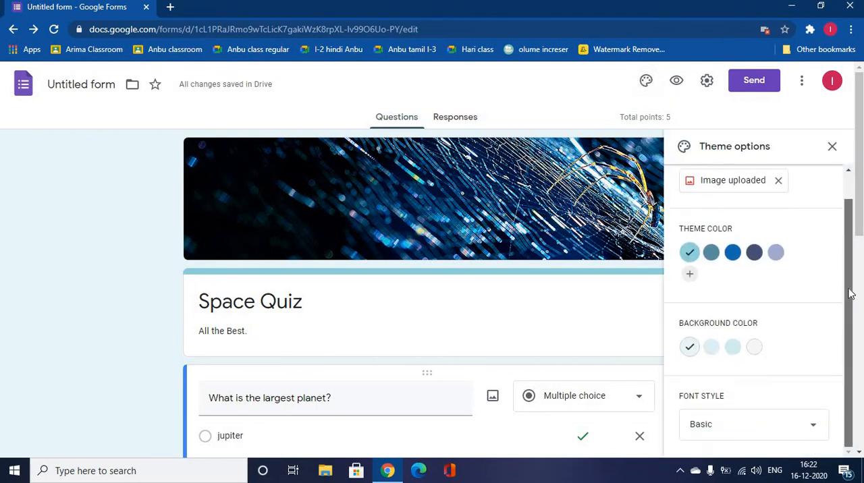
click(690, 275)
scroll(848, 284, down, 2)
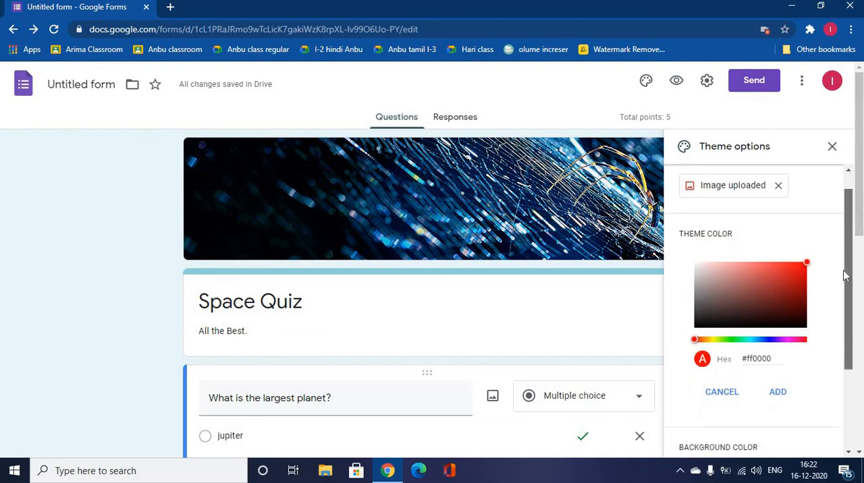
click(801, 307)
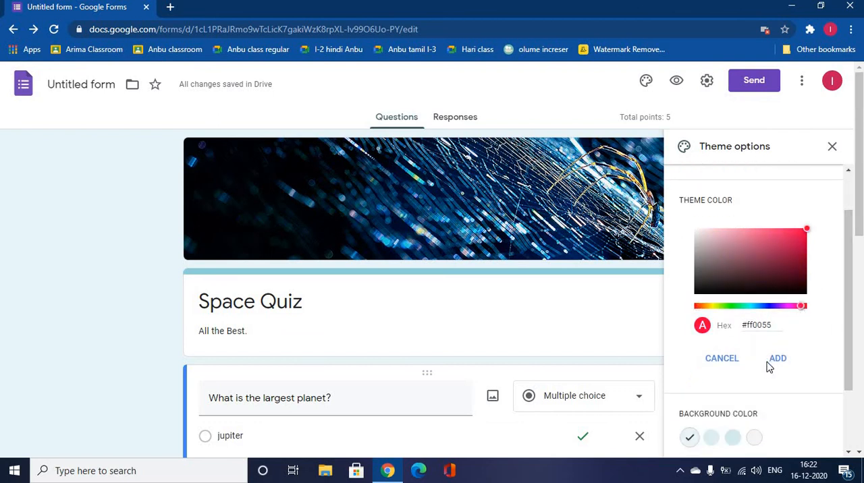
click(777, 359)
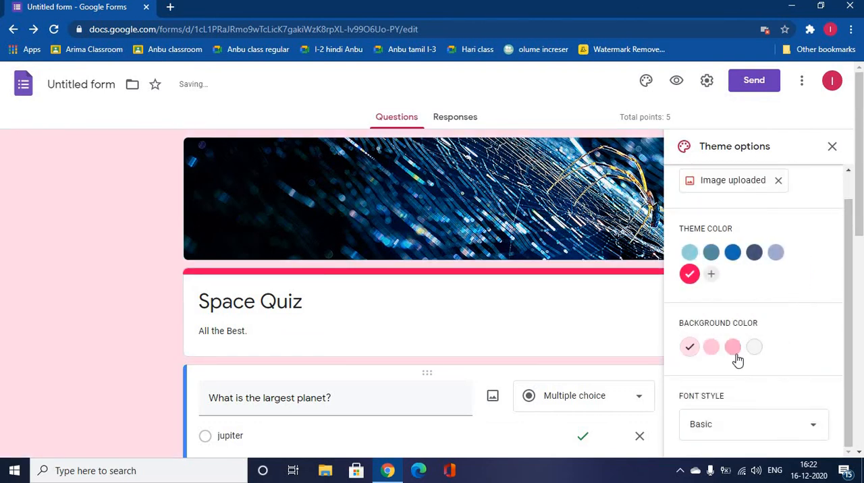
Try the Decorative and Formal font styles, and set the form's font style to Playful
click(810, 427)
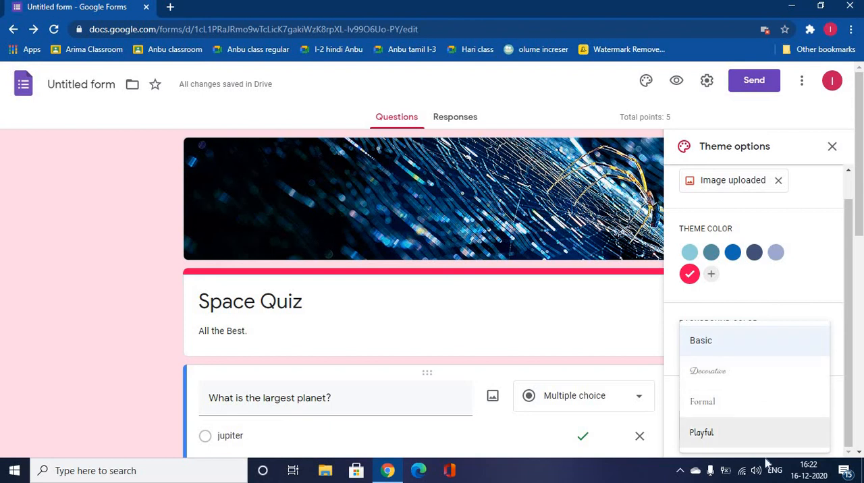
click(724, 374)
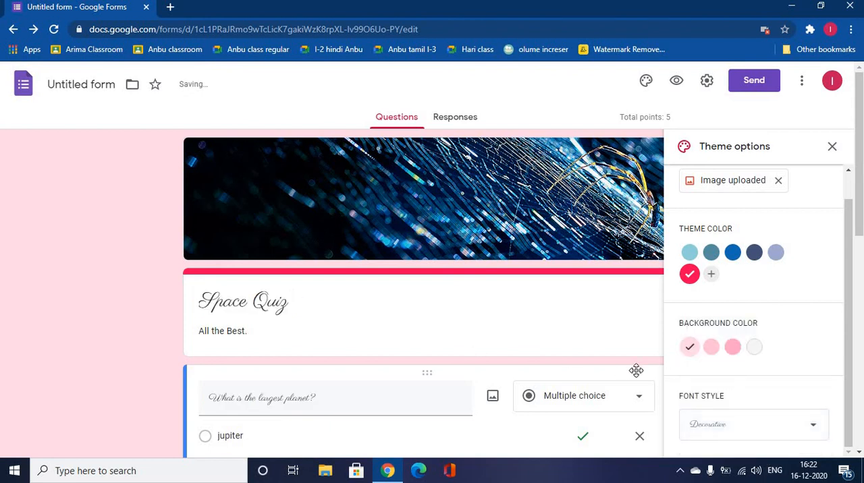
click(811, 428)
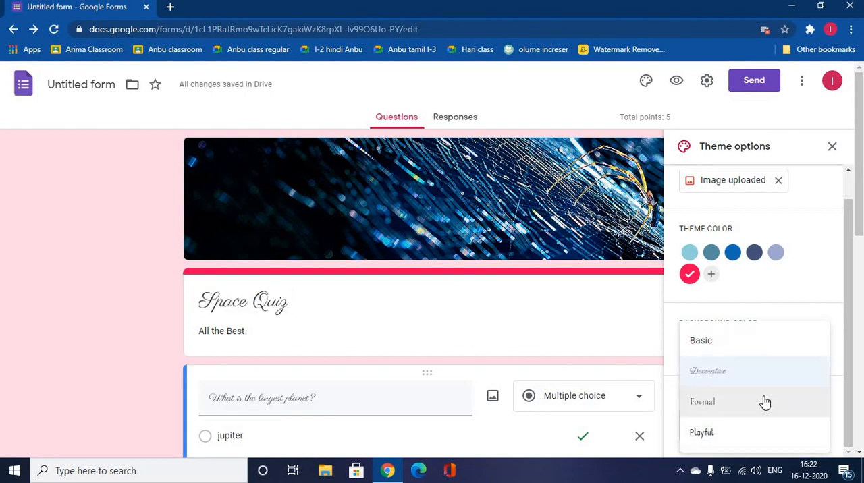
click(762, 403)
click(815, 439)
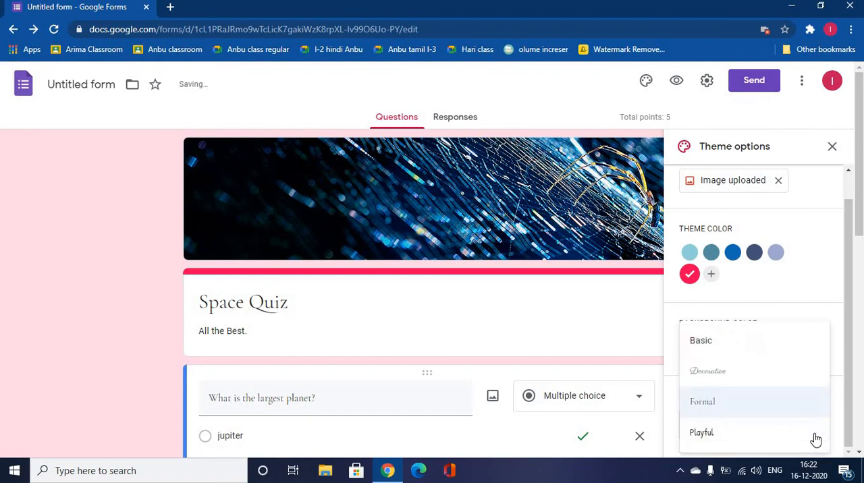
click(770, 442)
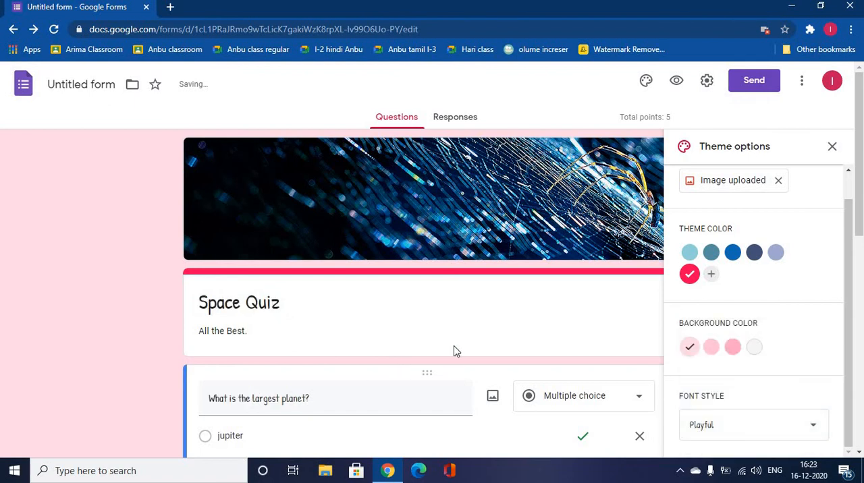
click(832, 147)
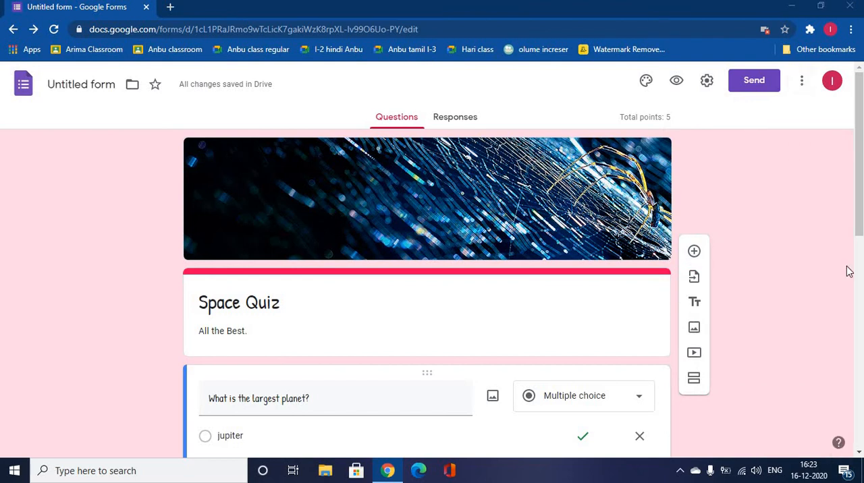
Delete the blank question below the "What is this?" question and look at the available help options
drag(862, 230, 862, 415)
click(378, 396)
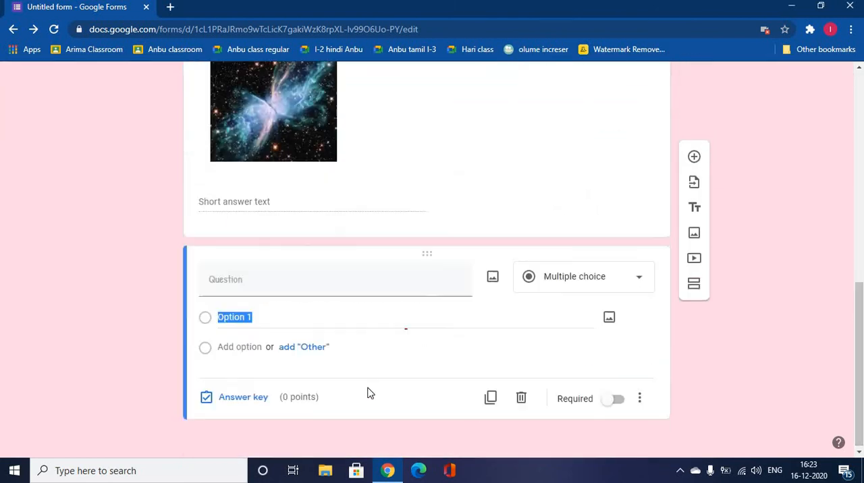
click(521, 397)
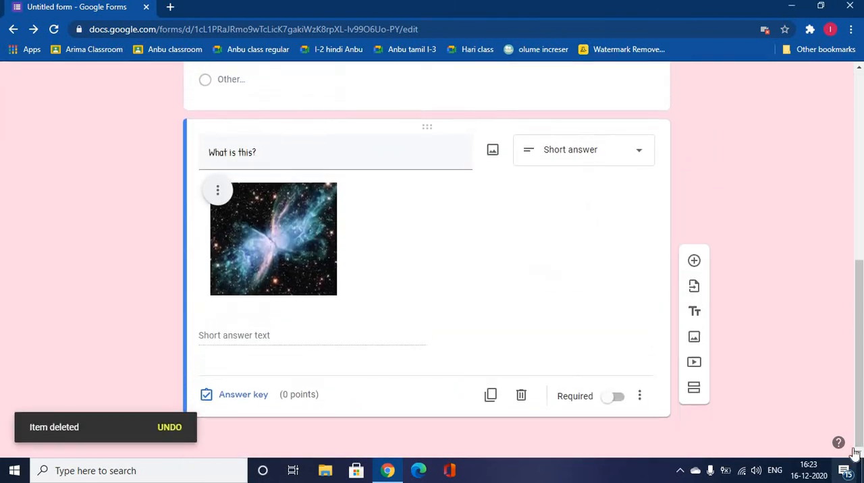
click(839, 444)
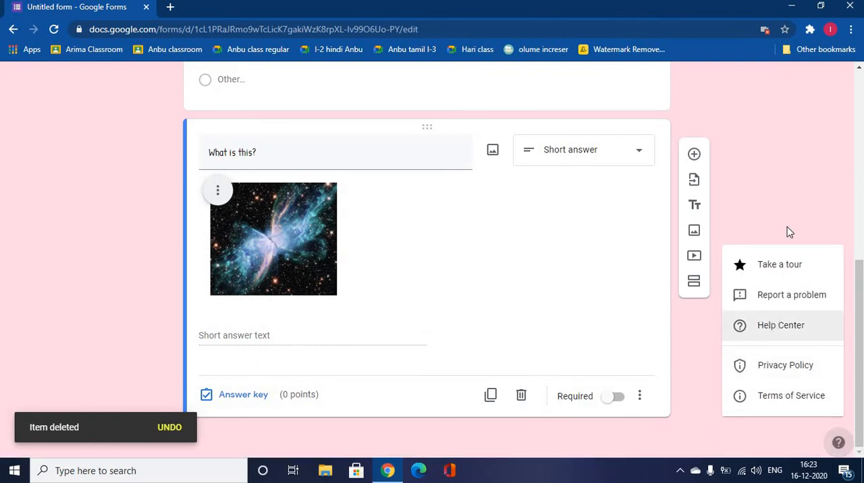
click(766, 169)
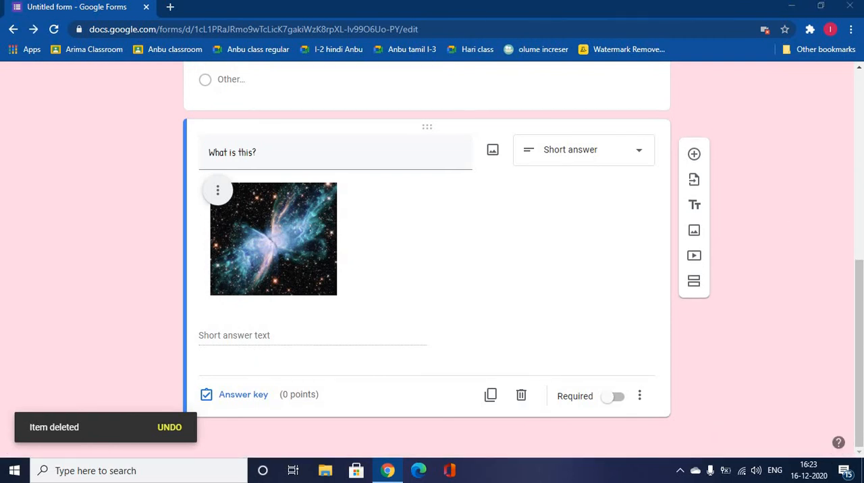
Look at the form's general settings, close them, and preview the quiz to view its questions
drag(859, 281, 860, 88)
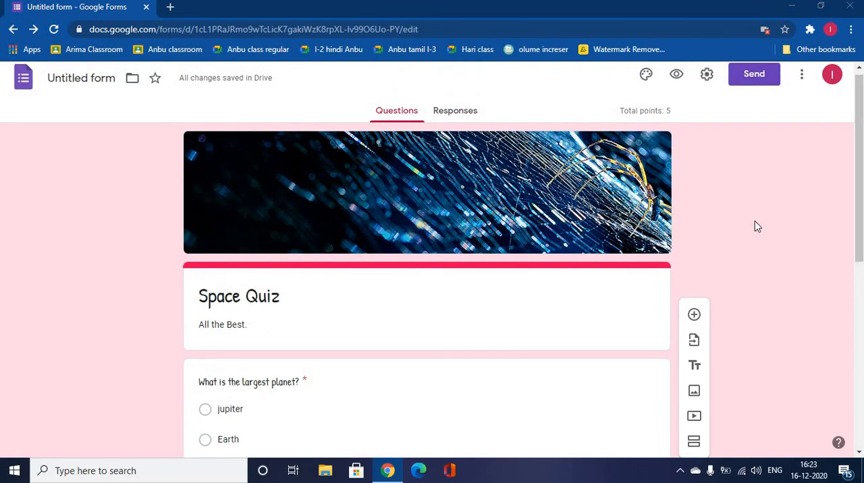
click(706, 76)
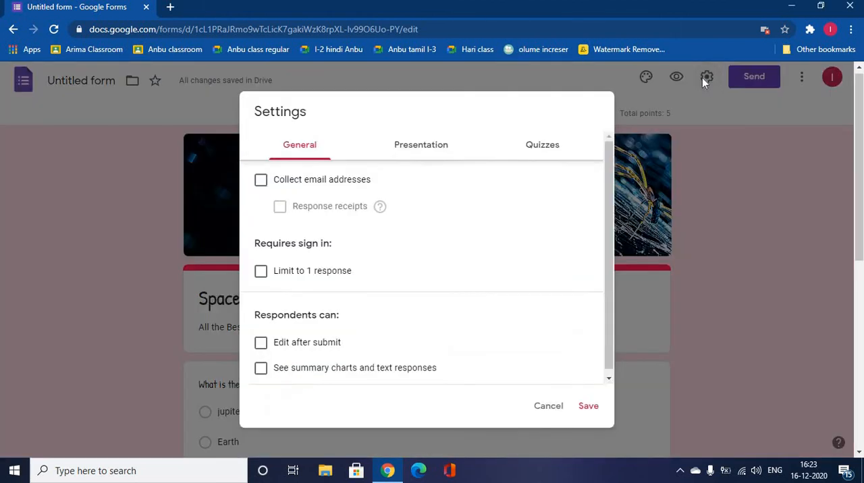
click(709, 106)
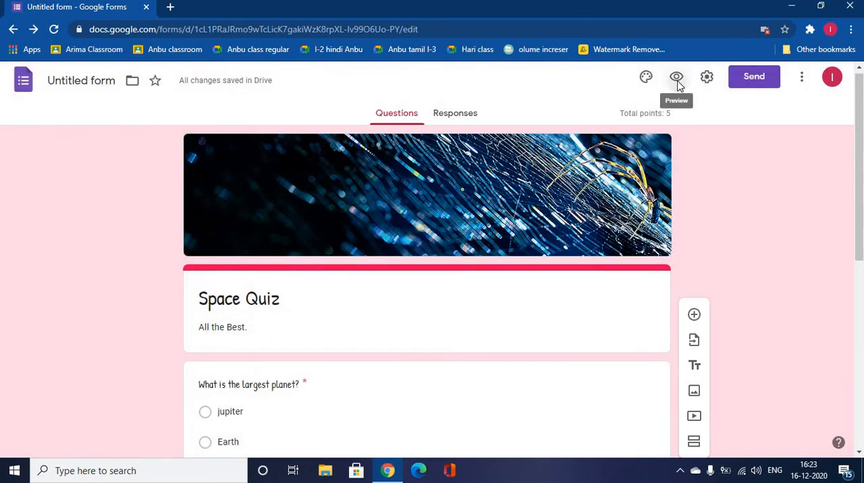
click(677, 79)
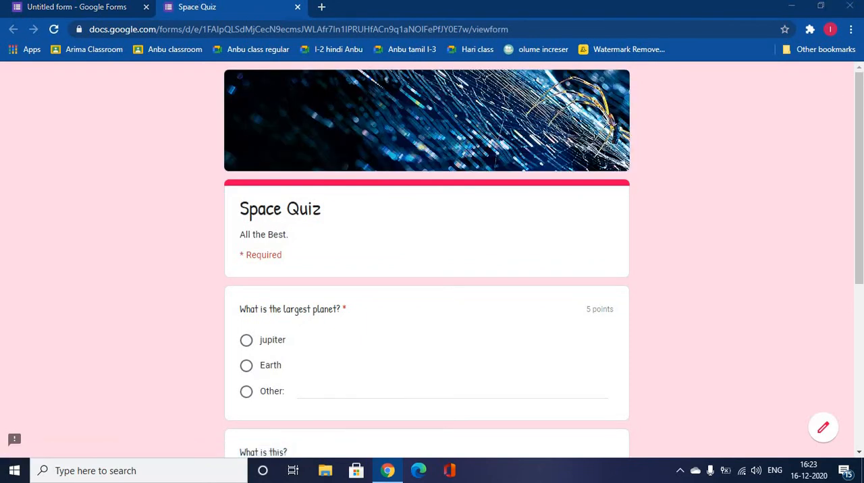
drag(860, 225, 857, 301)
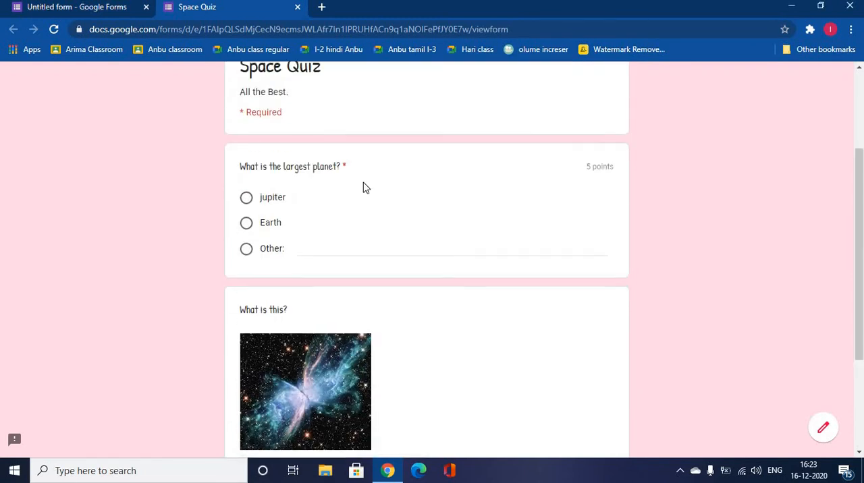
Submit a test response with jupiter as the largest planet and a text answer to "What is this?"
click(247, 197)
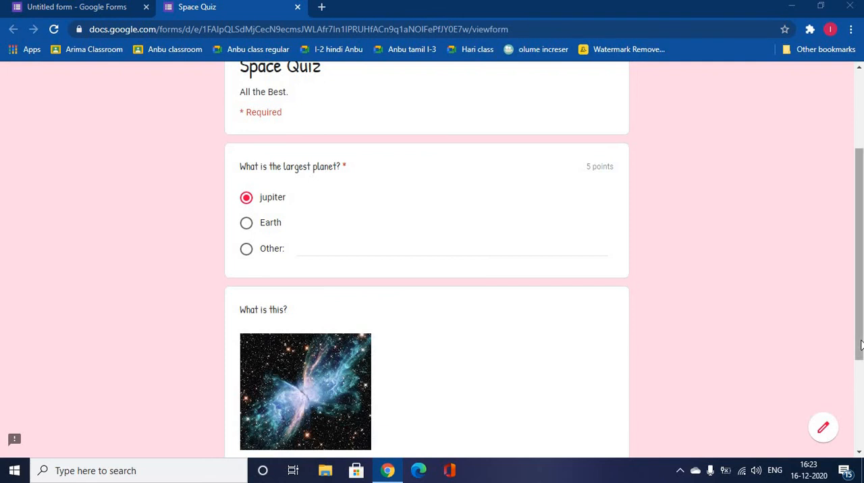
drag(862, 346, 861, 424)
click(327, 326)
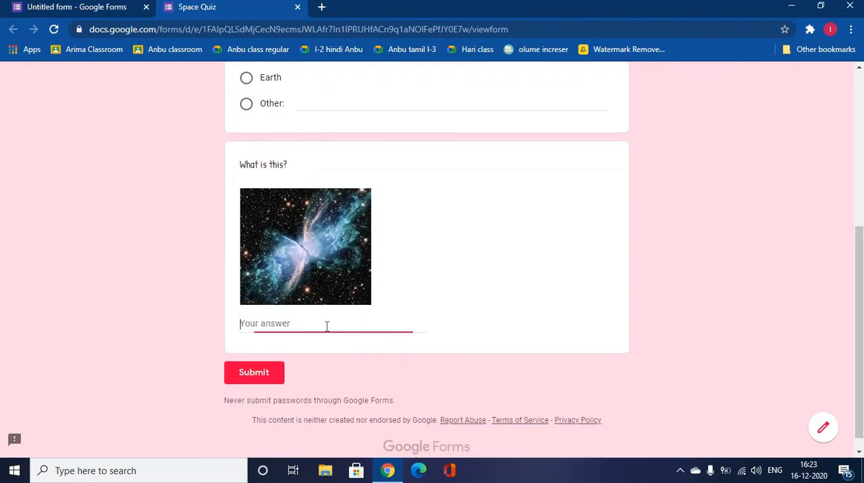
text(Nebula)
click(249, 372)
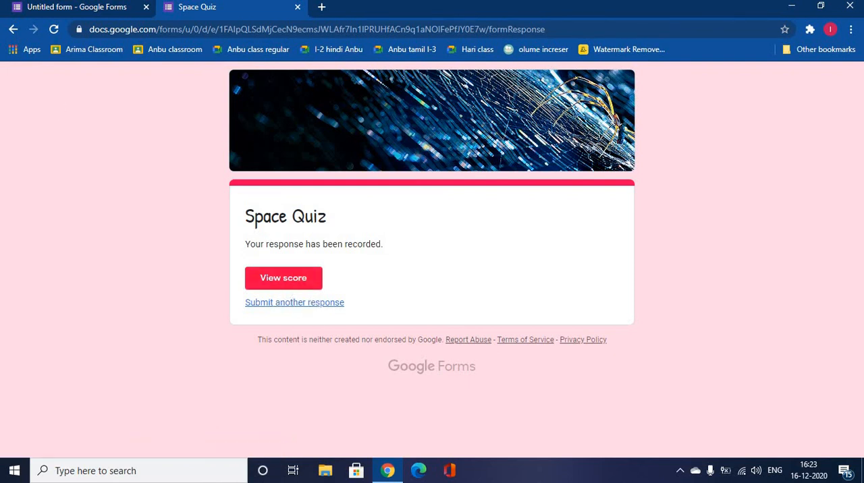
Limit the form to 1 response in its settings, try the "Edit after submit" option but leave it off, and save
click(77, 7)
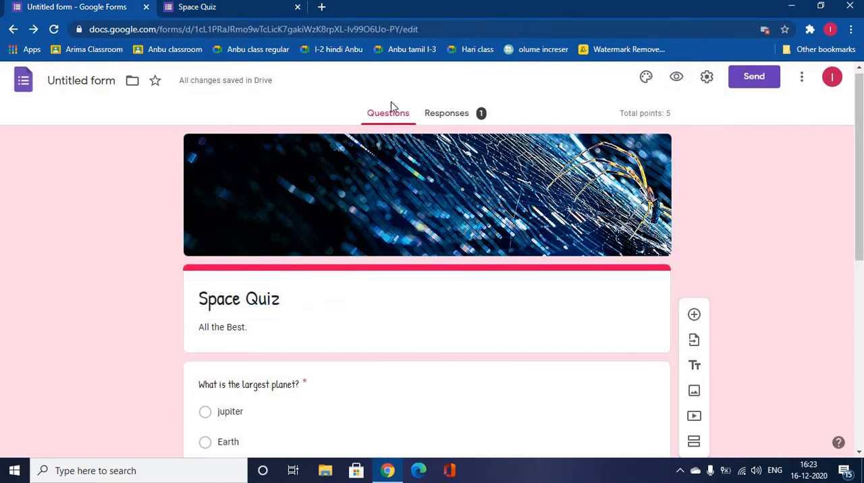
click(707, 79)
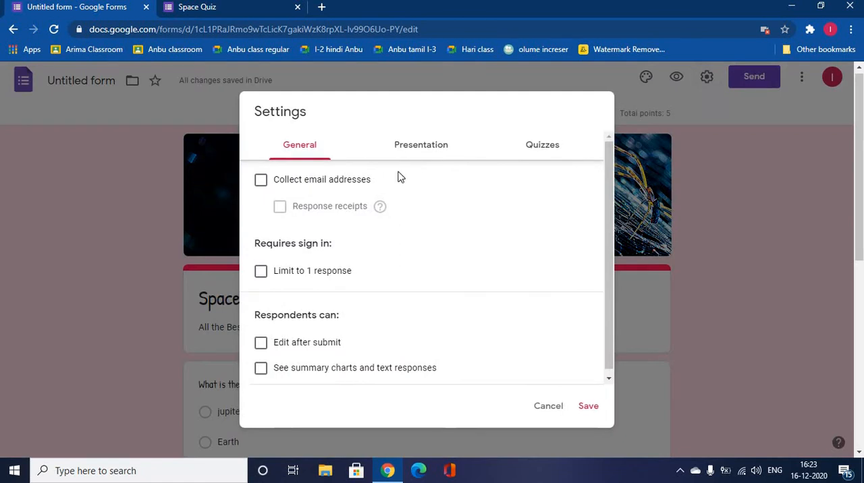
click(262, 273)
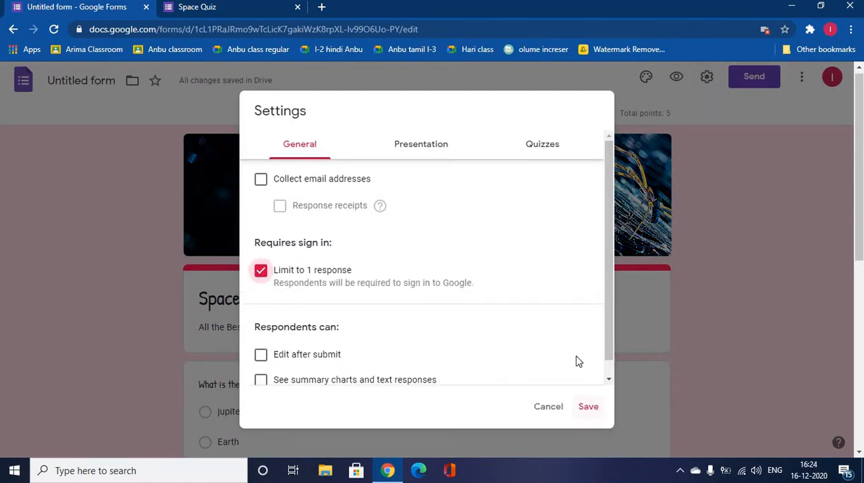
scroll(612, 331, down, 1)
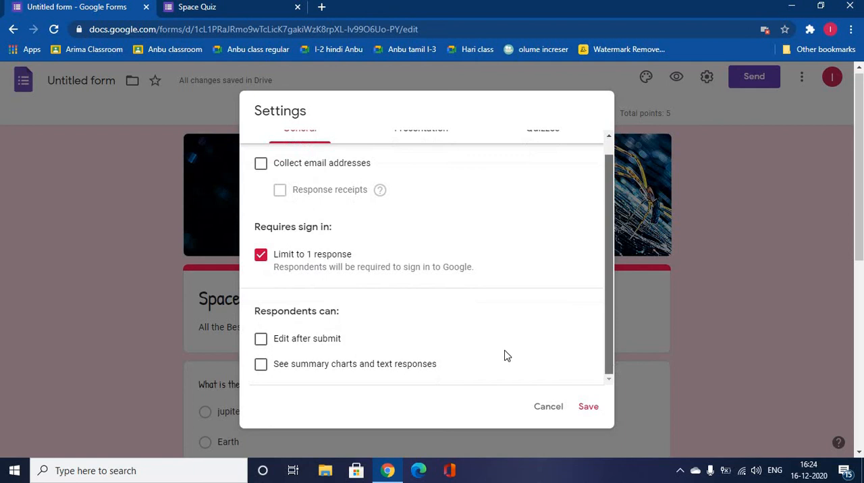
click(261, 341)
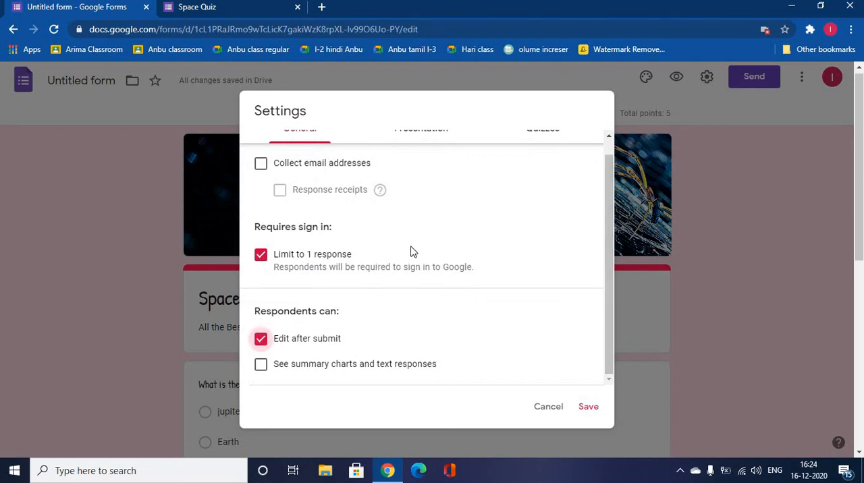
click(262, 340)
click(588, 407)
Try to start another response from the first submission's confirmation page, reload the form, go back, and close the preview
click(258, 8)
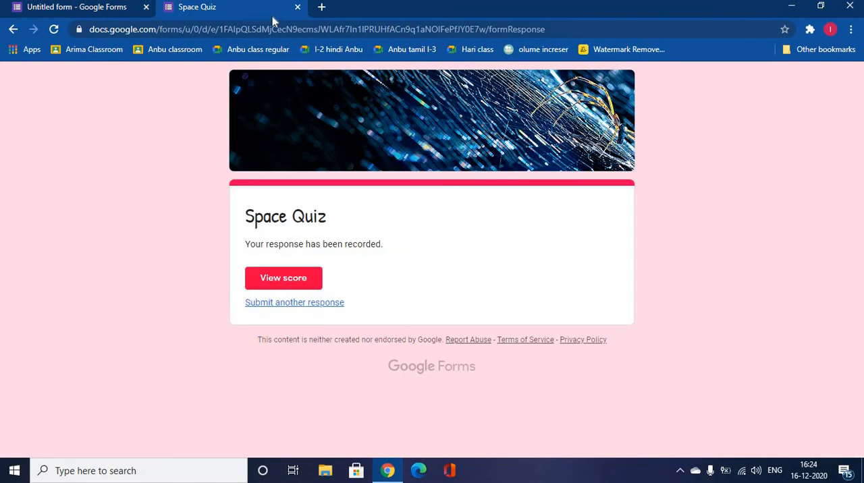
click(326, 303)
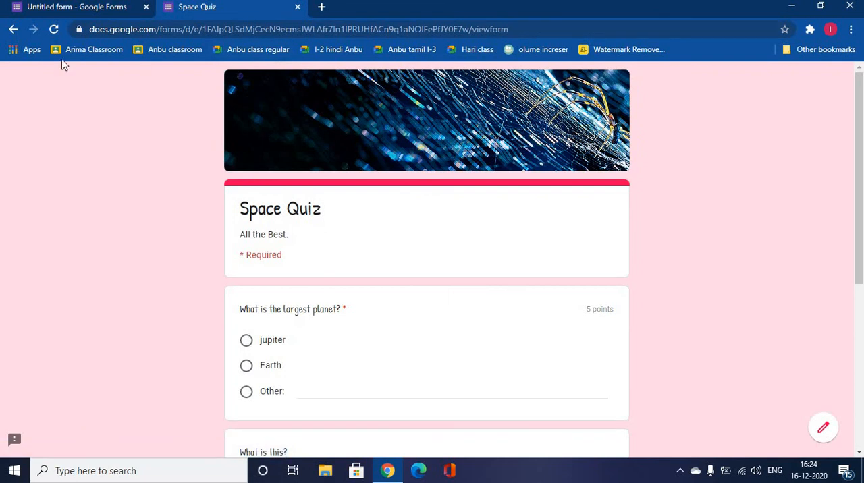
click(52, 33)
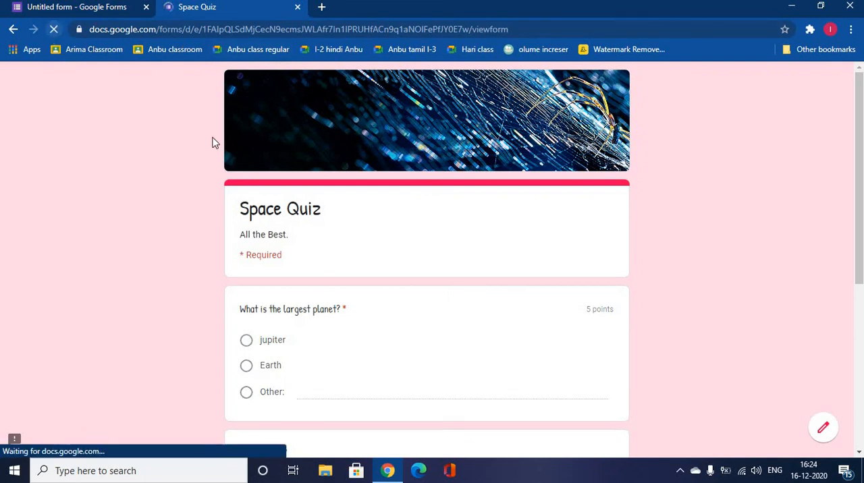
click(10, 33)
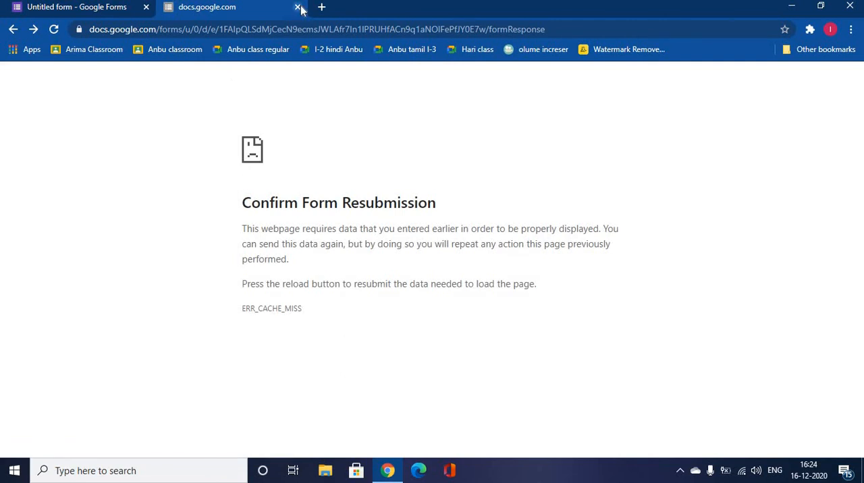
drag(624, 311, 622, 311)
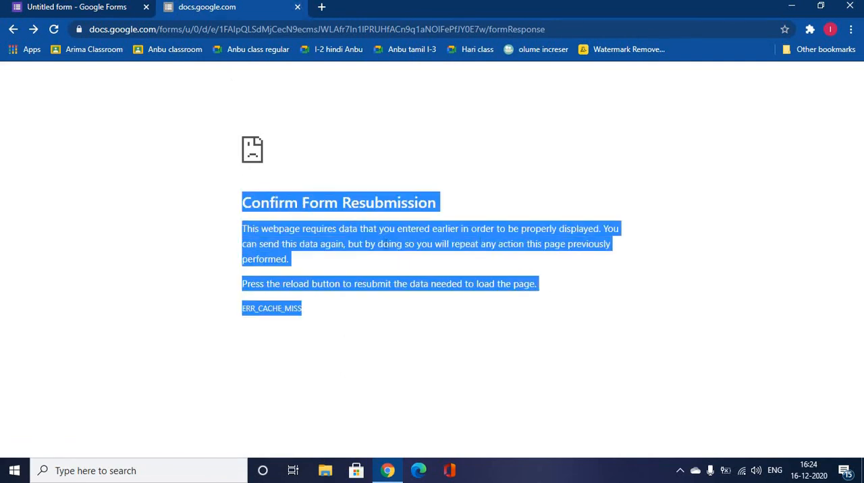
click(343, 276)
drag(227, 205, 612, 337)
click(297, 7)
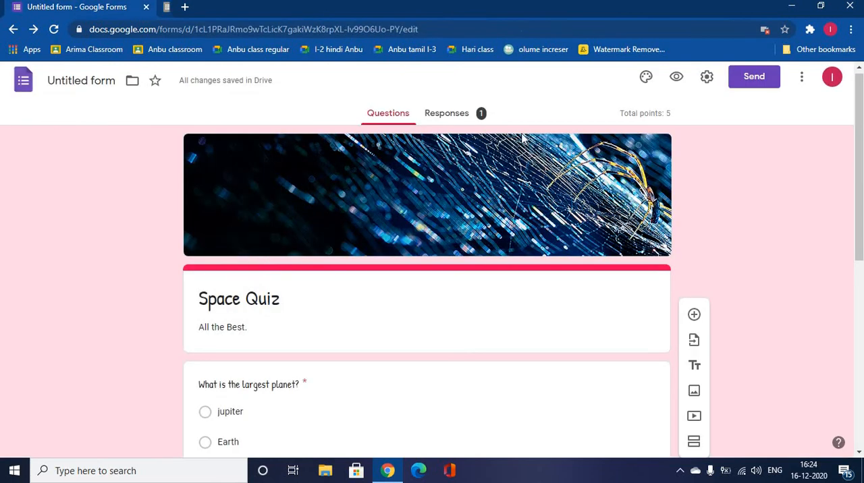
Preview the quiz again and submit a response with jupiter as the largest planet and "Nelubla" for "What is this?"
click(677, 77)
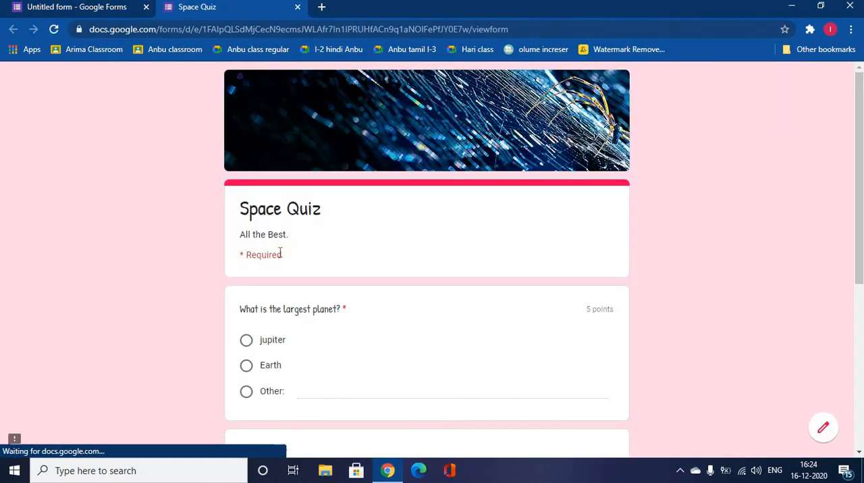
click(246, 343)
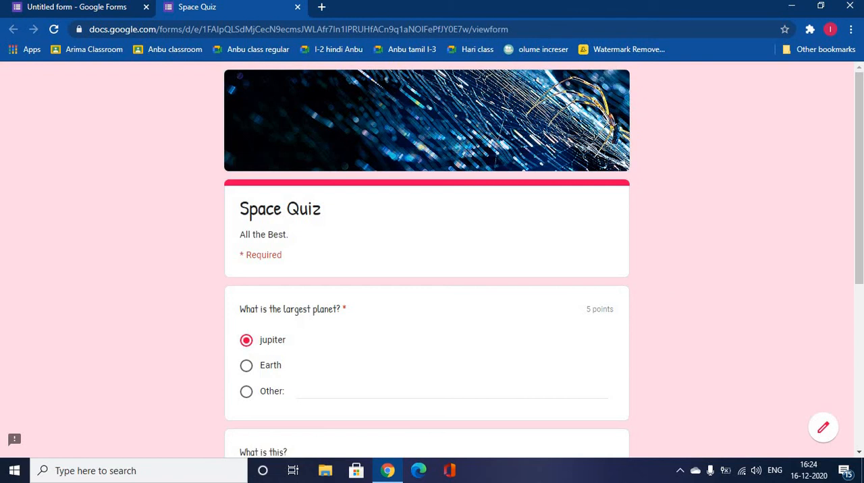
scroll(859, 223, down, 1)
scroll(378, 404, down, 4)
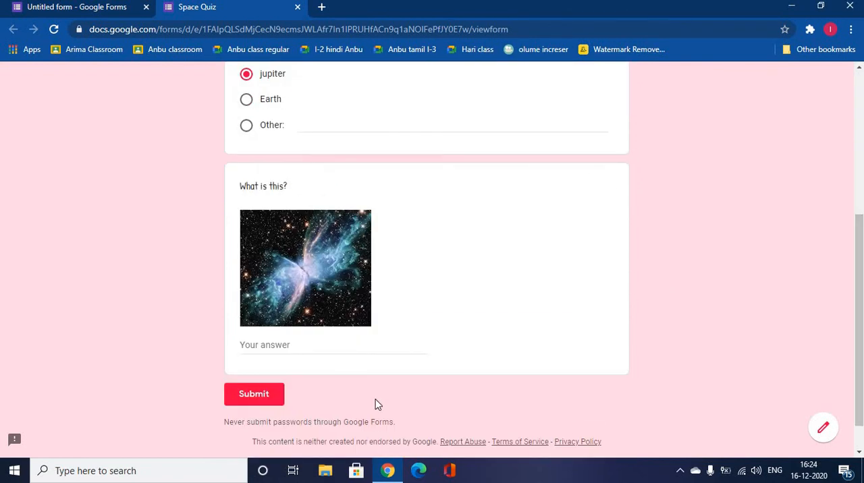
click(357, 343)
text(Nelubla)
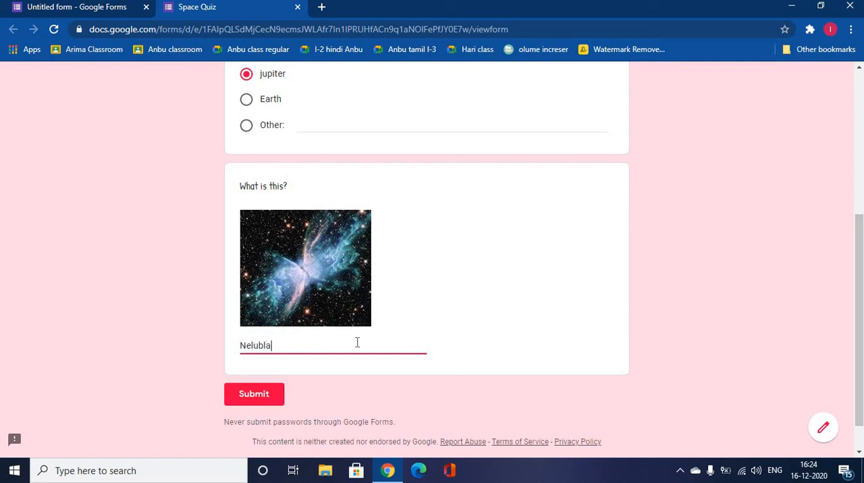
click(255, 398)
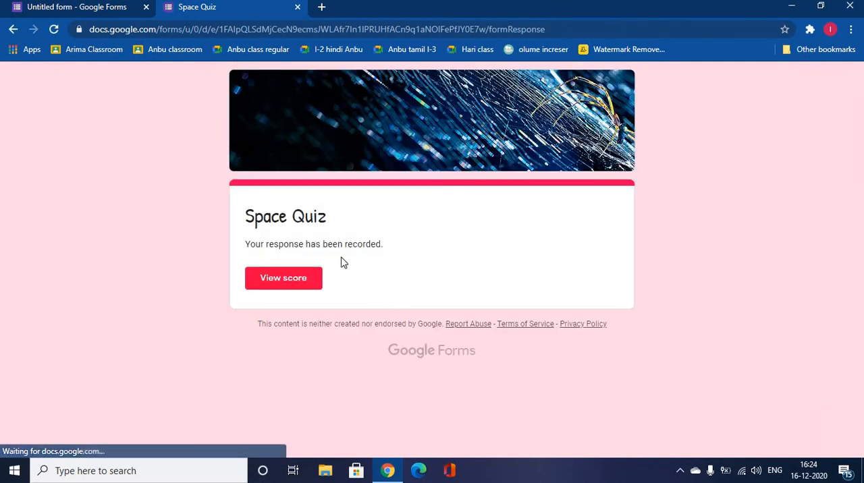
View the score of the submitted response, and close the score and confirmation pages
click(304, 278)
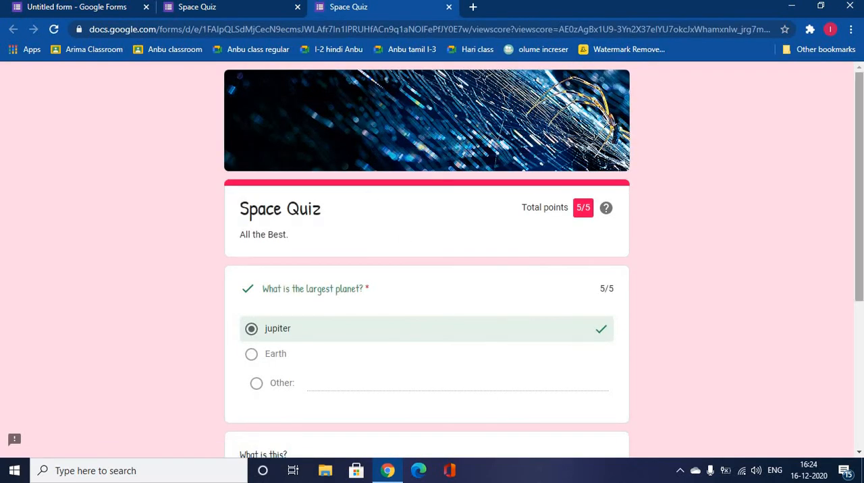
scroll(831, 199, down, 3)
scroll(831, 198, up, 3)
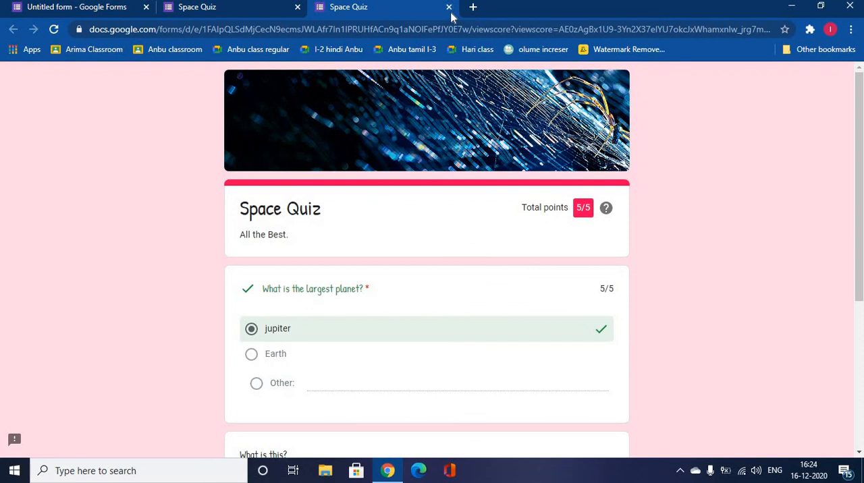
click(449, 7)
click(298, 7)
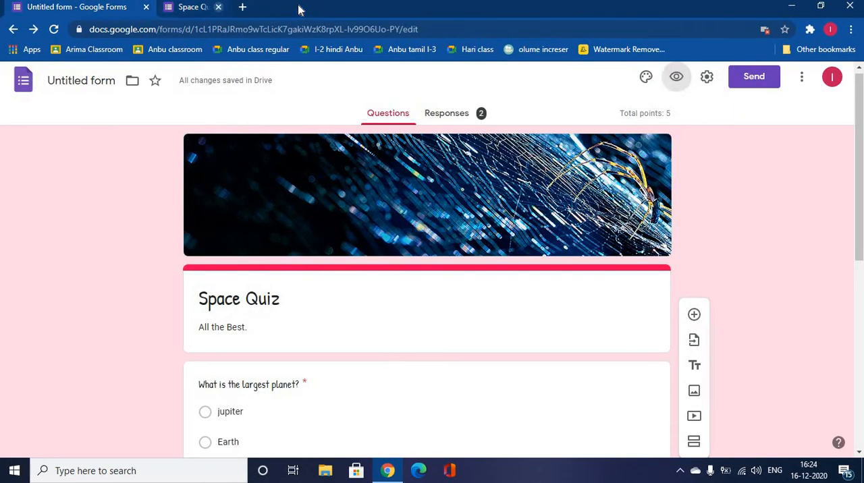
Review the summary of the quiz responses, and examine the points and answers of the first individual response
click(473, 119)
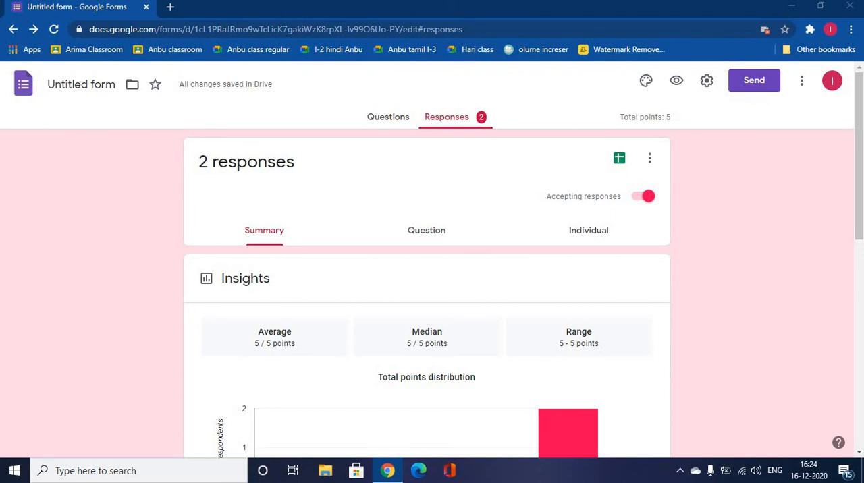
mouse_move(861, 229)
mouse_down()
mouse_move(861, 419)
mouse_move(861, 222)
mouse_up()
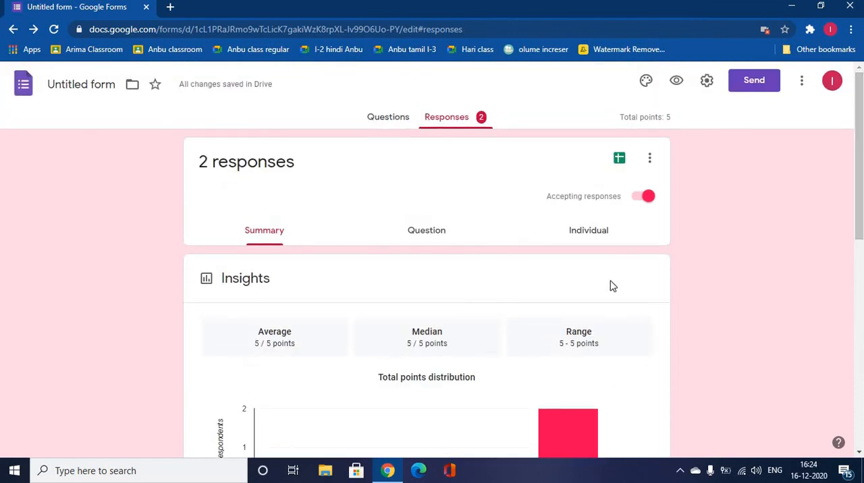
click(592, 228)
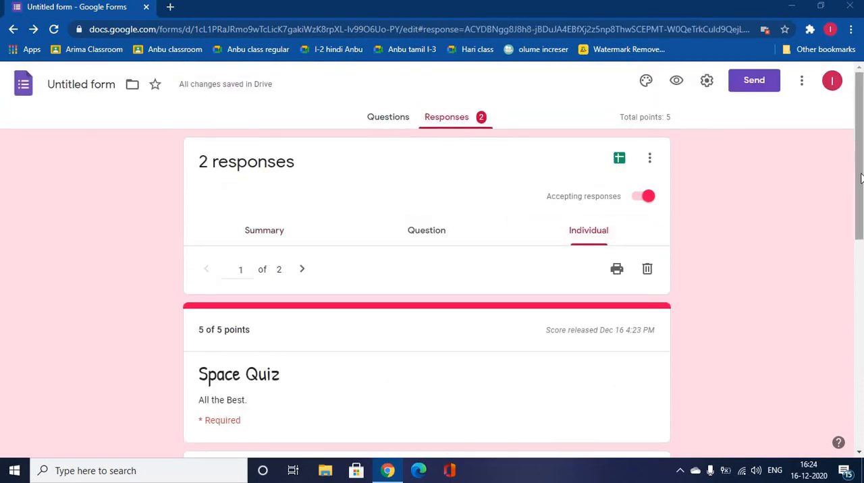
drag(861, 181, 862, 253)
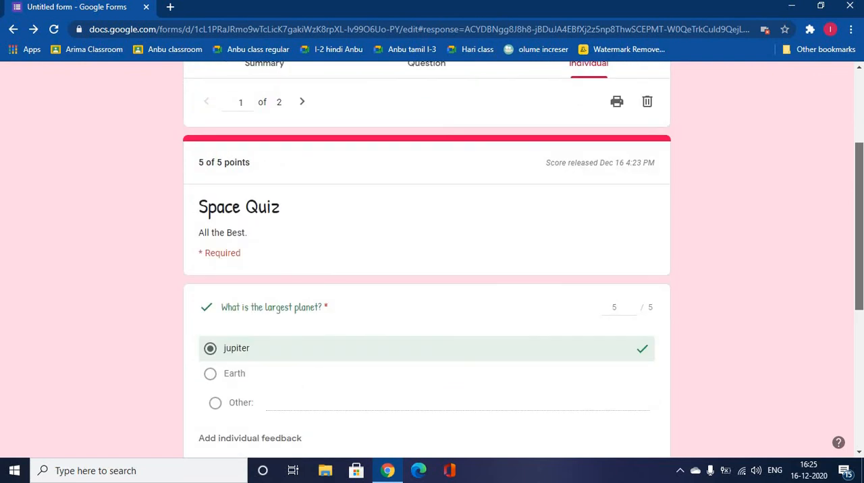
drag(862, 191, 862, 161)
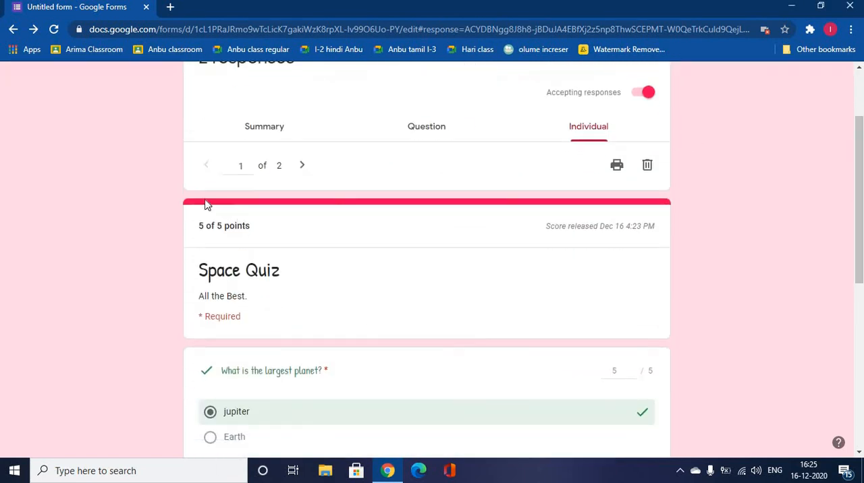
drag(200, 226, 251, 226)
click(339, 244)
drag(200, 198, 267, 198)
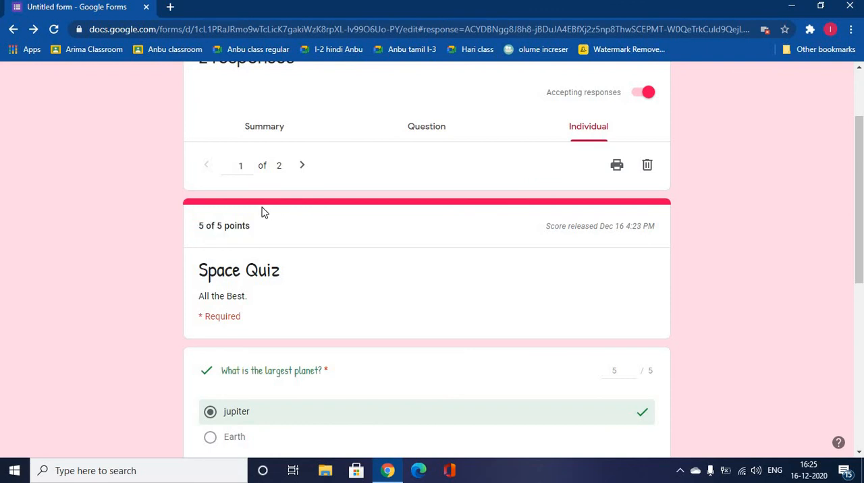
triple_click(263, 206)
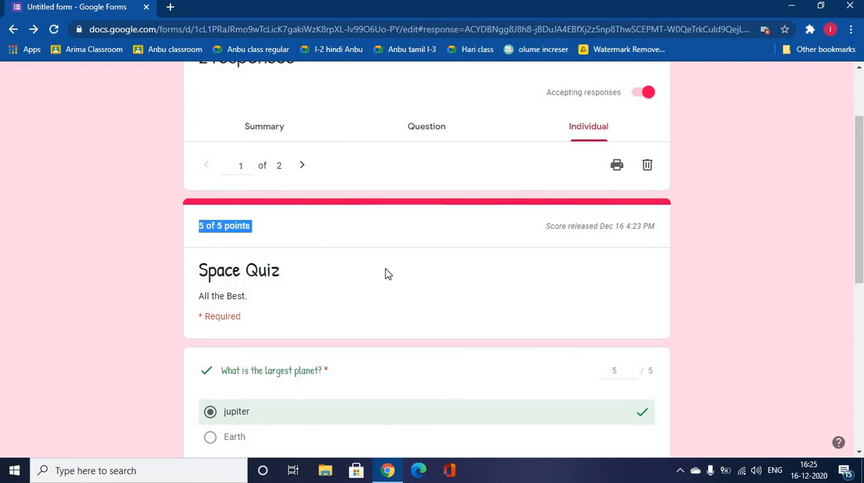
click(861, 128)
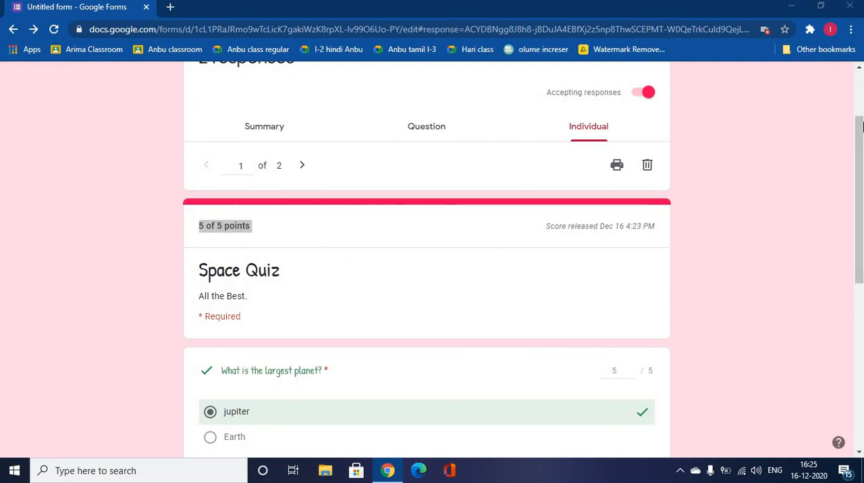
drag(860, 168, 860, 113)
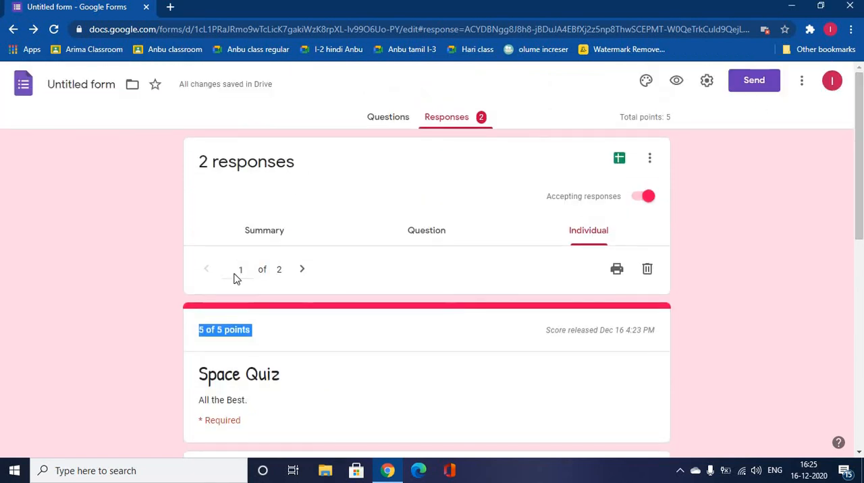